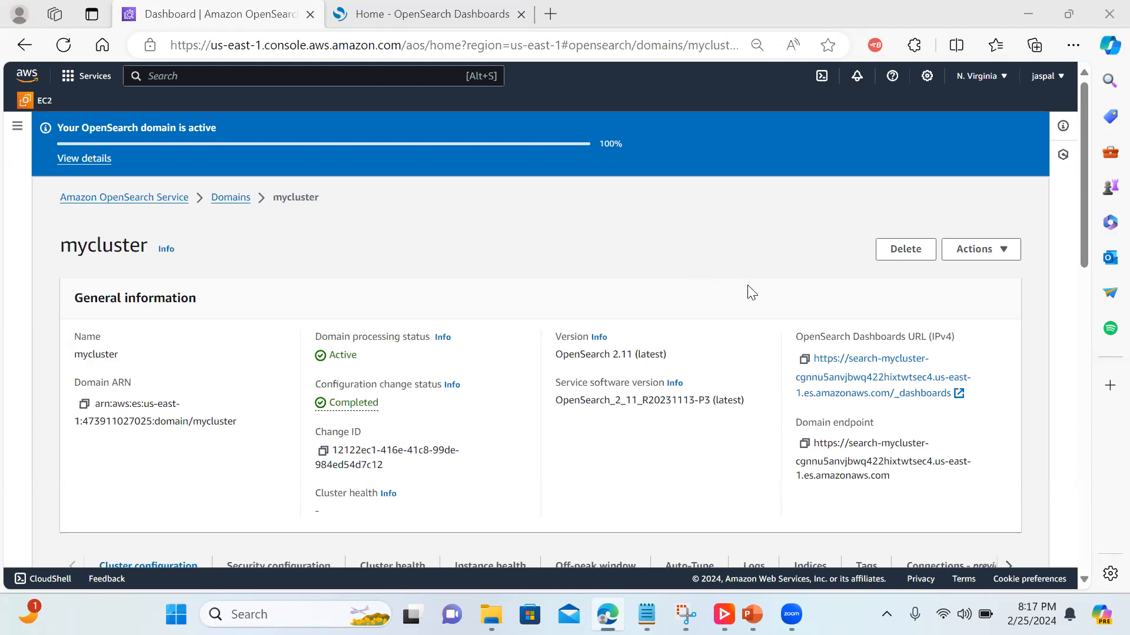
Open the mycluster domain's OpenSearch Dashboards URL in a new browser tab
click(829, 384)
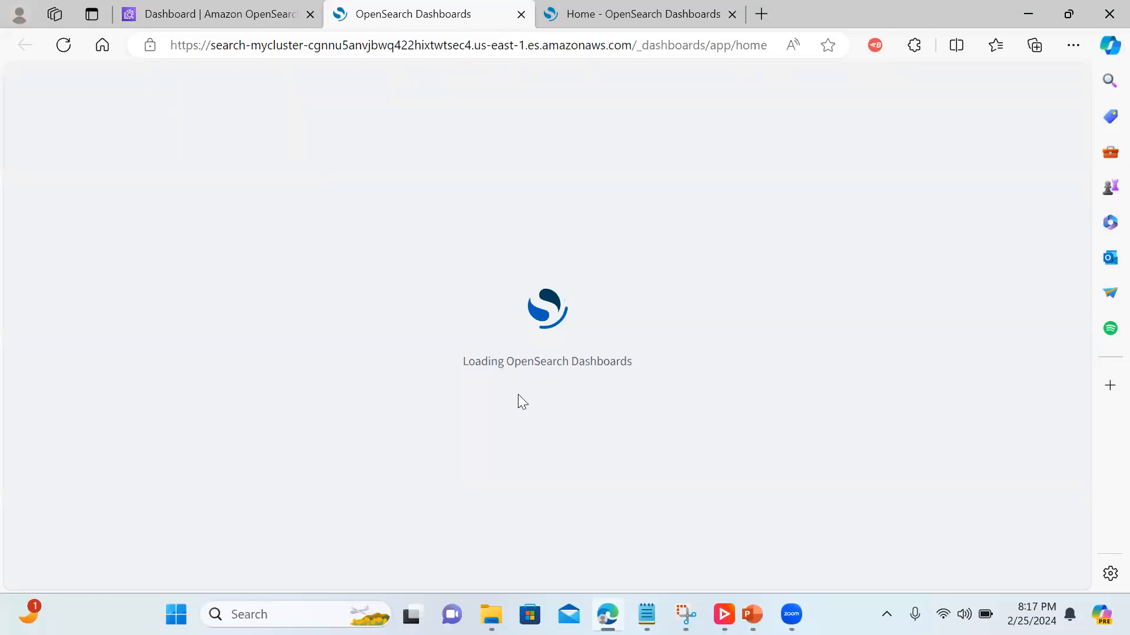
Switch to the newly opened Dashboards browser tab
click(650, 14)
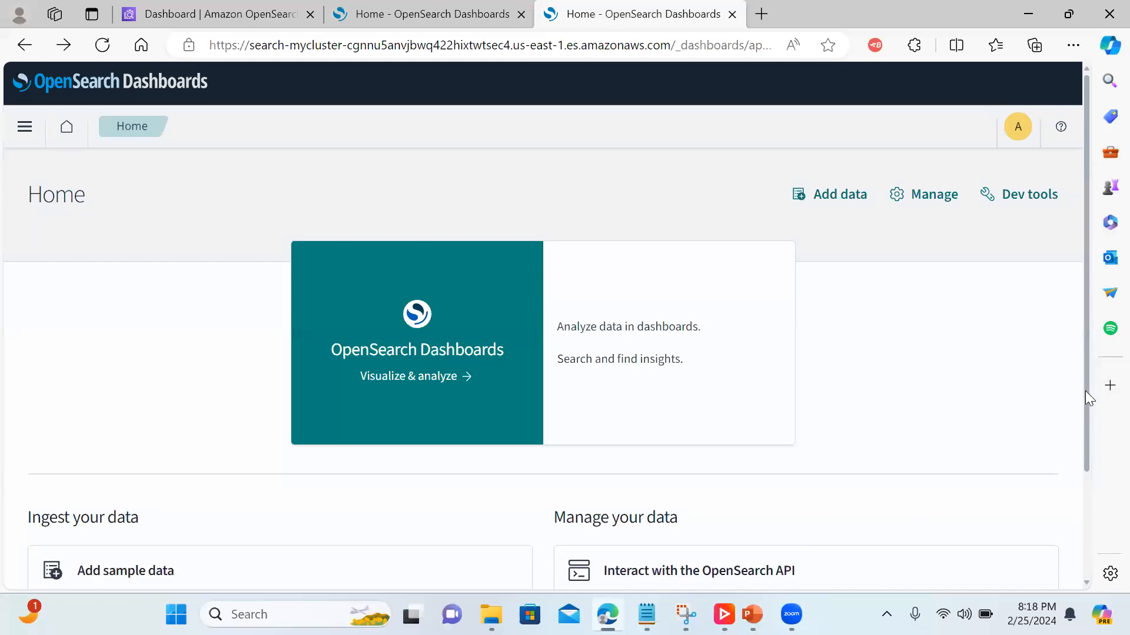
drag(1085, 391, 1078, 481)
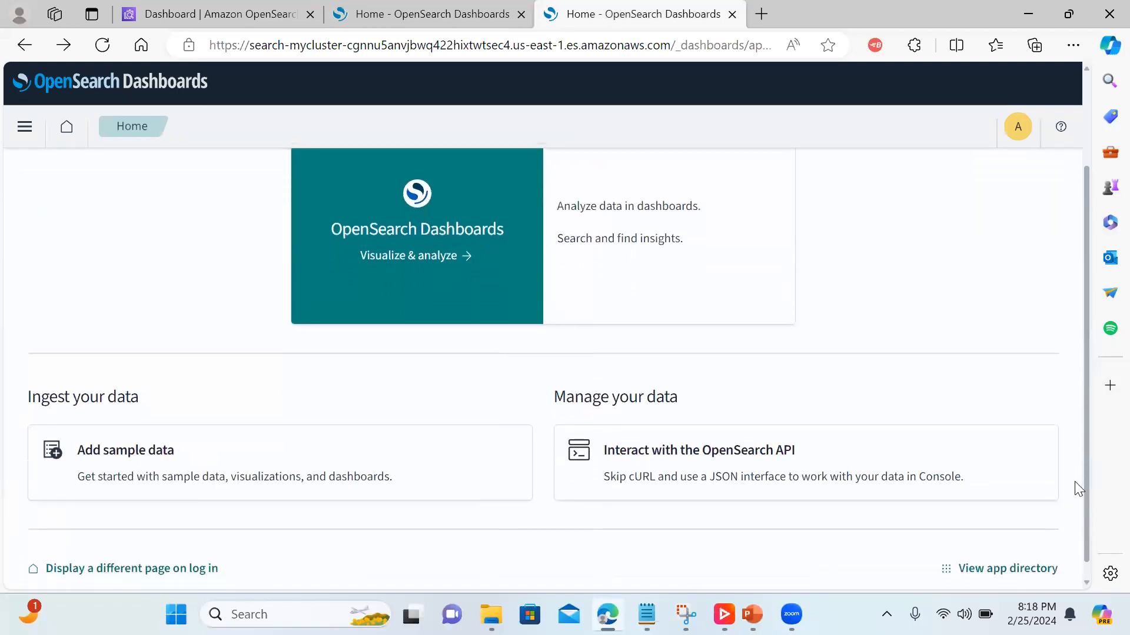
Enter the Dev Tools console from Home and close the 'Welcome to Console' flyout
click(684, 451)
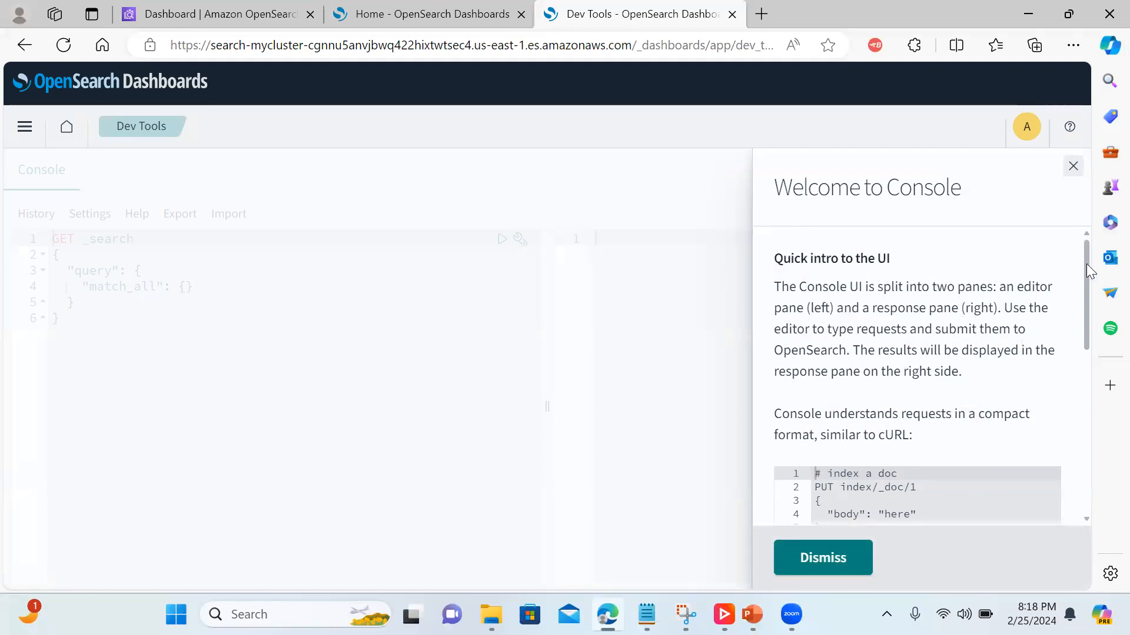
drag(1087, 264, 1084, 286)
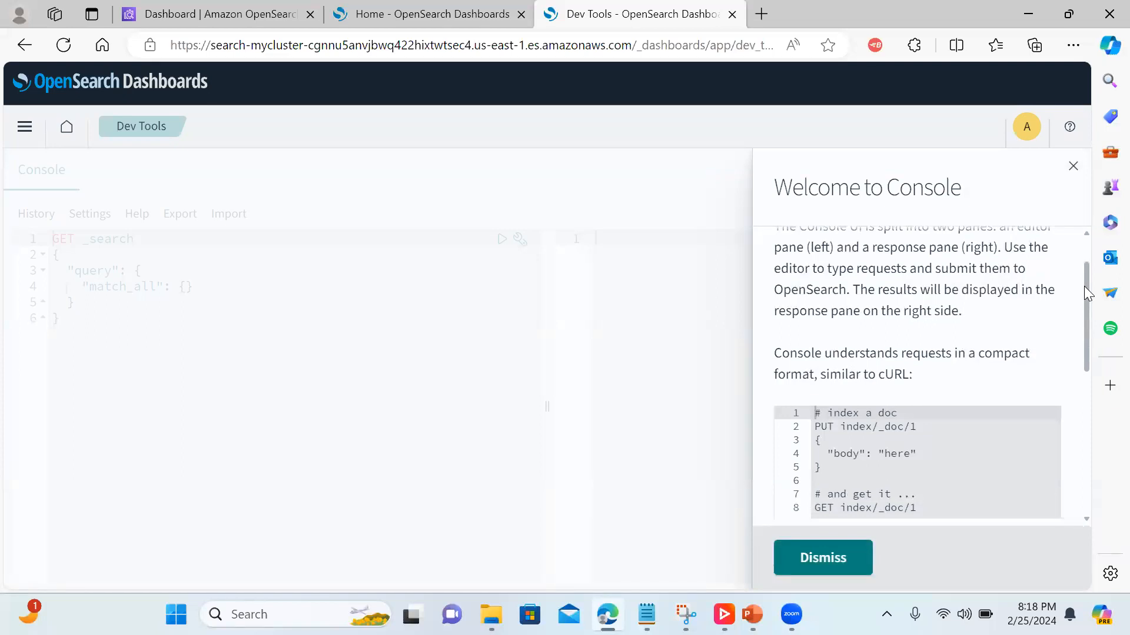
drag(1084, 286, 1078, 351)
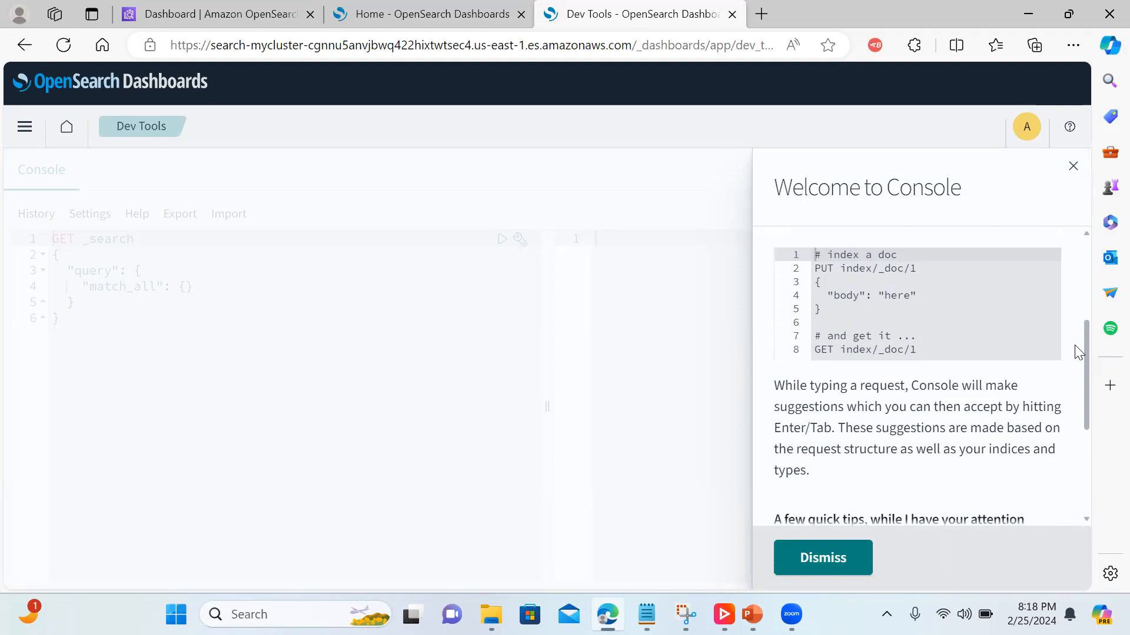
mouse_move(1077, 351)
mouse_down()
mouse_move(1076, 310)
mouse_move(1071, 329)
mouse_up()
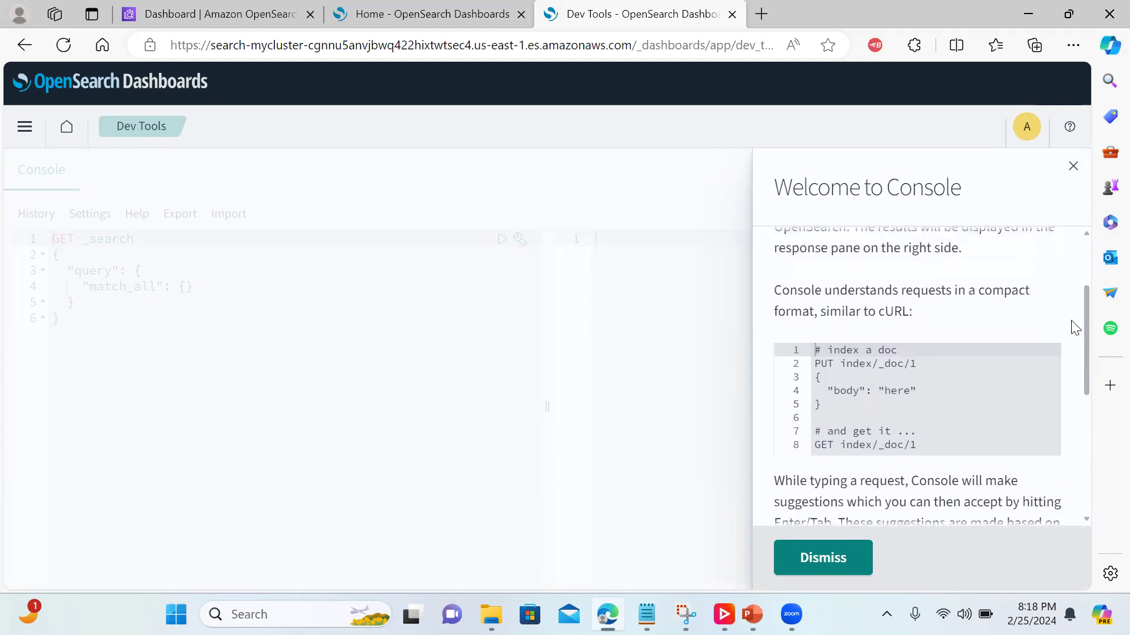
click(1075, 167)
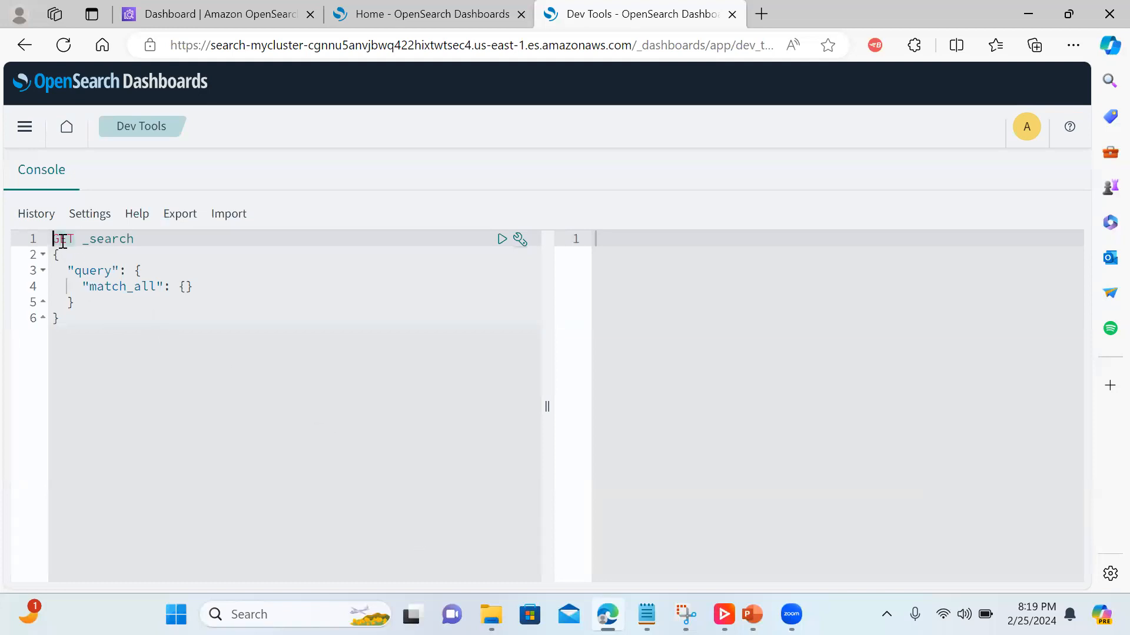
Replace the sample GET _search with PUT fruits/_doc/1 whose body has name Apple and color red
drag(87, 331, 53, 232)
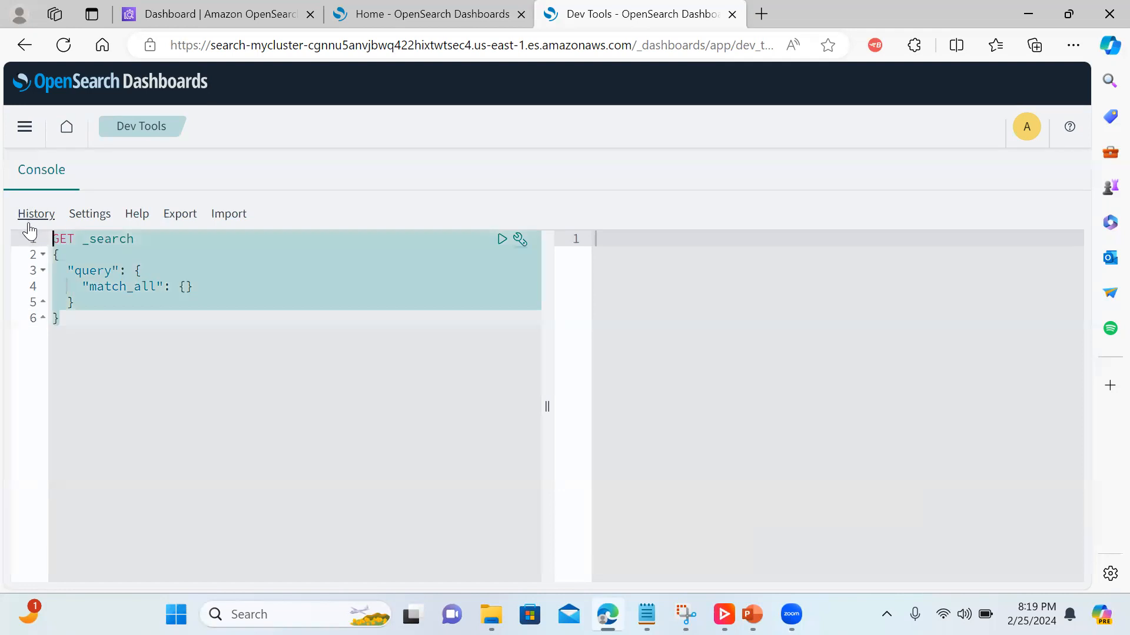
key(Delete)
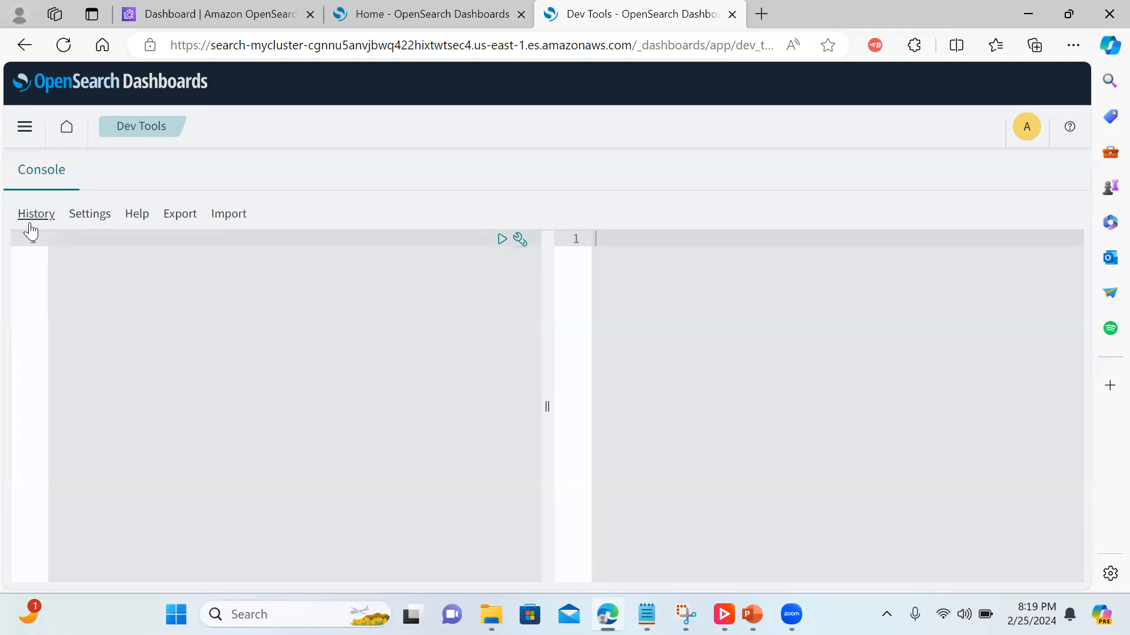
text(PUT)
text(fruits)
key(BackSpace)
text(s)
text(/_do)
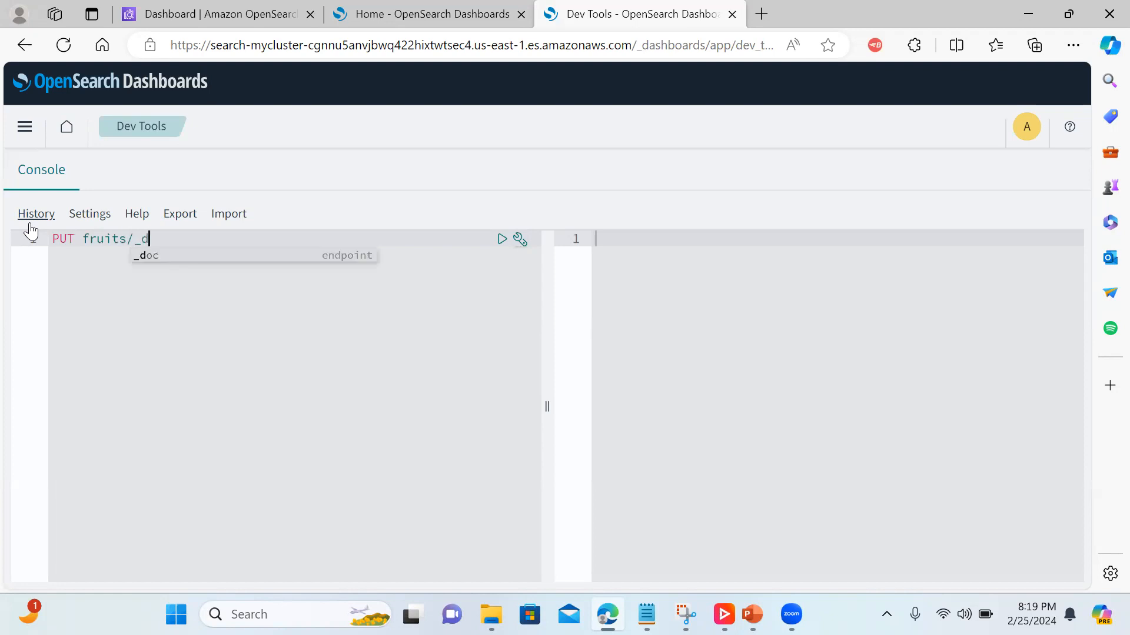
text(c/1)
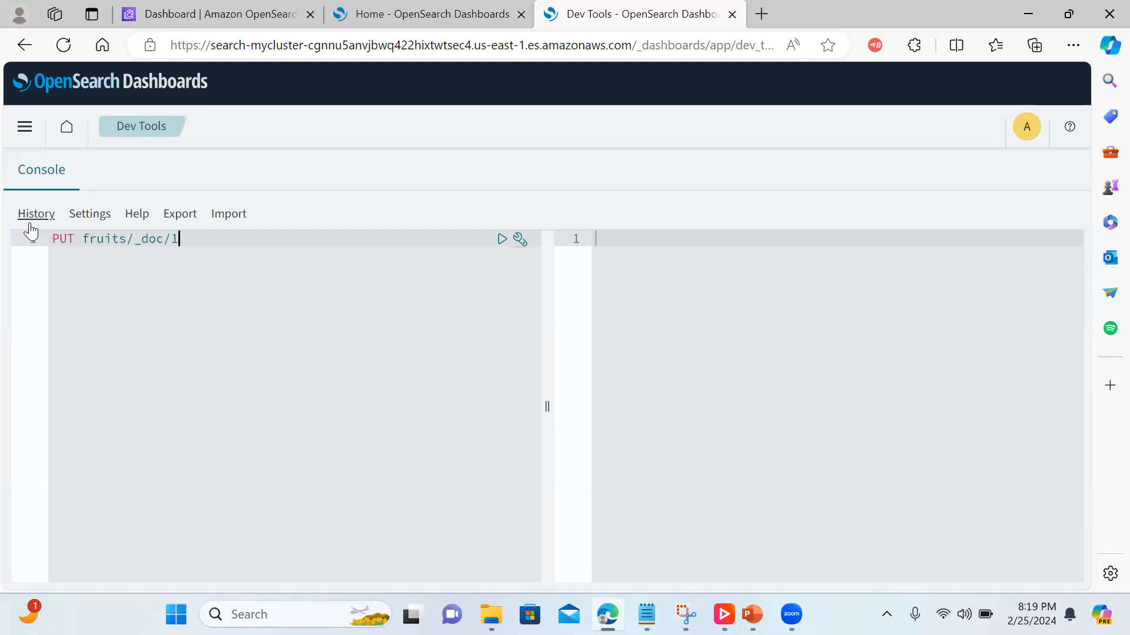
key(Return)
text({)
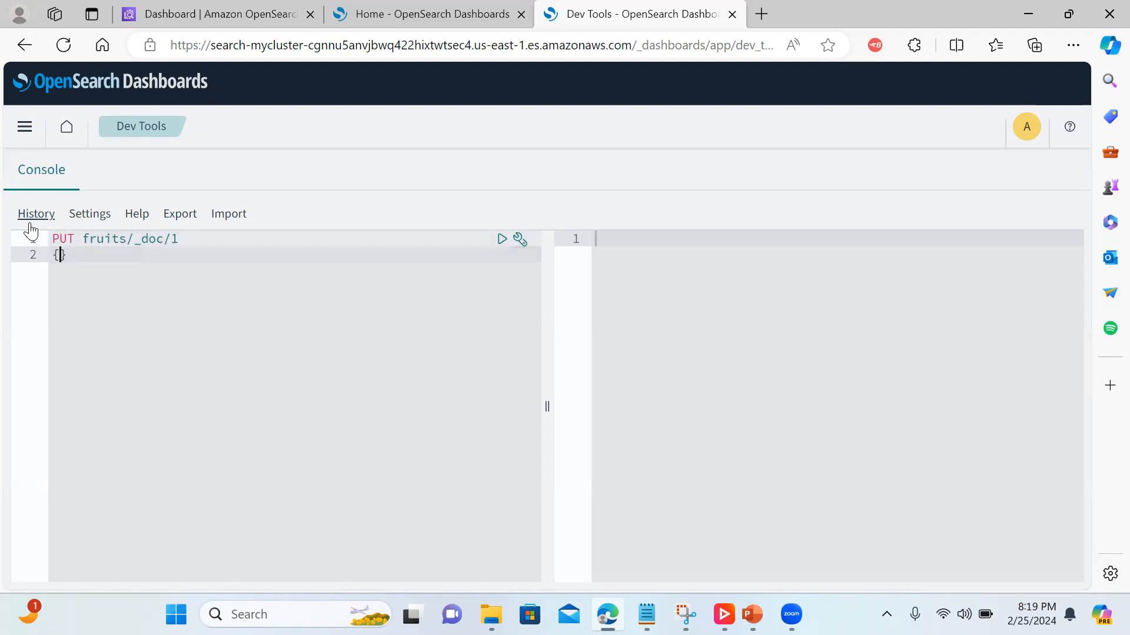
key(Return)
key(Return)
key(Up)
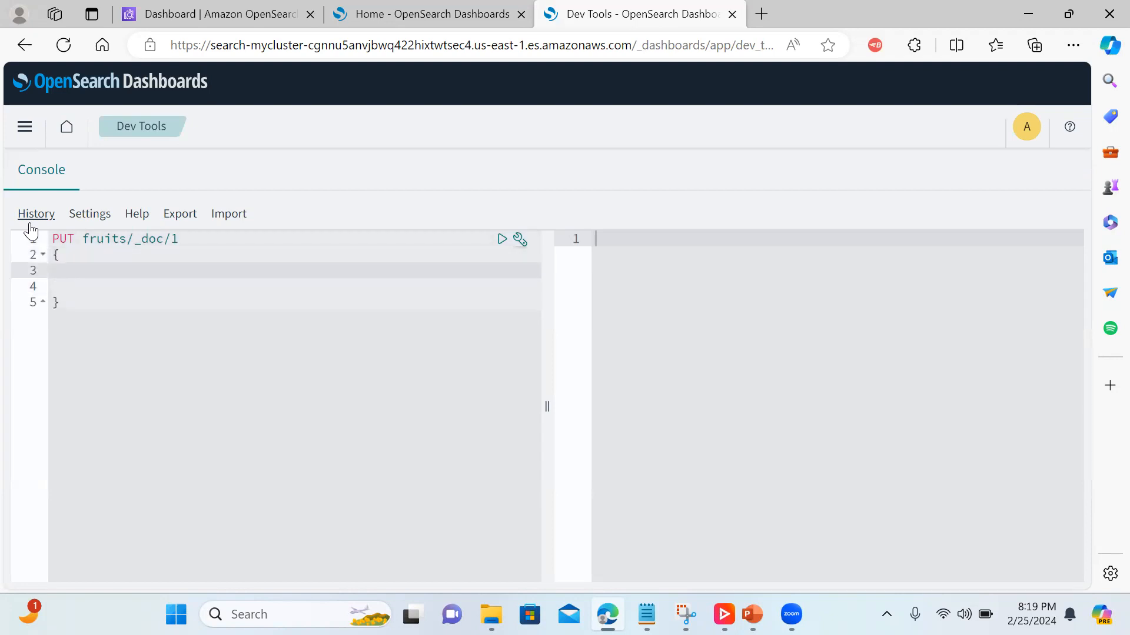
text(")
text(name")
text(:"Apple")
key(Return)
text("color":")
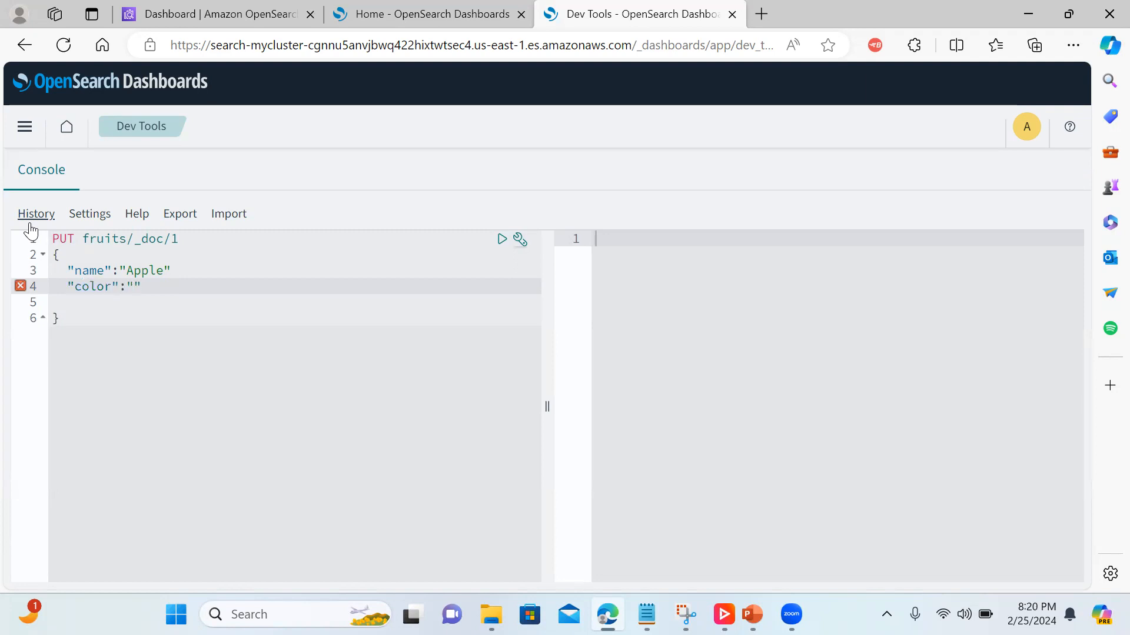
text(red)
click(183, 270)
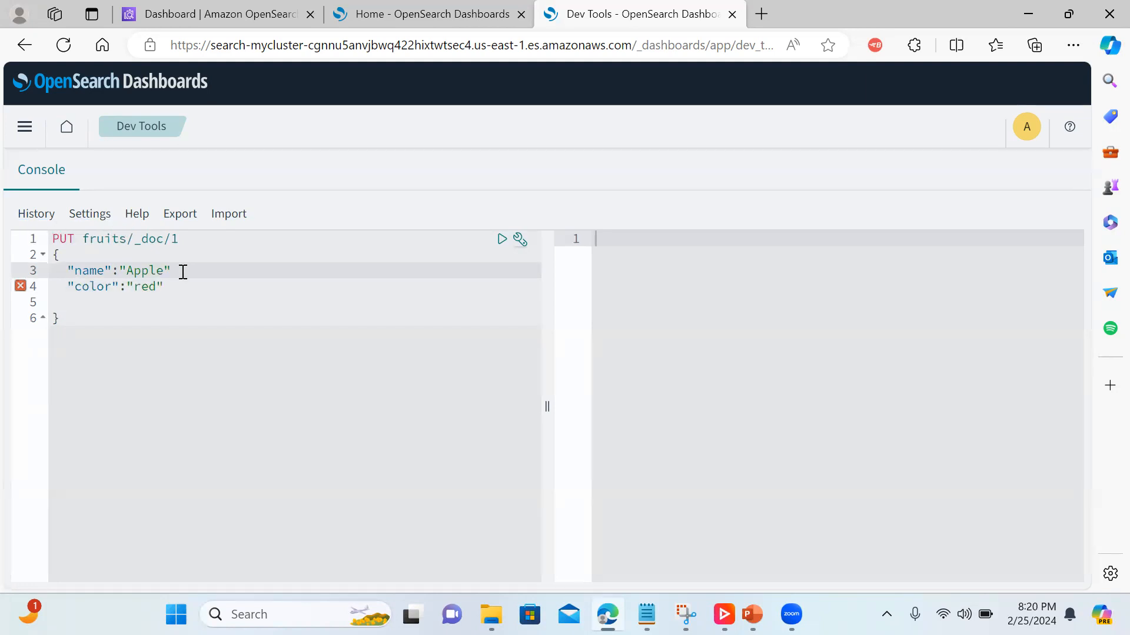
text(,)
Send the PUT fruits/_doc/1 request, getting a 201 created response for the Apple document
click(501, 240)
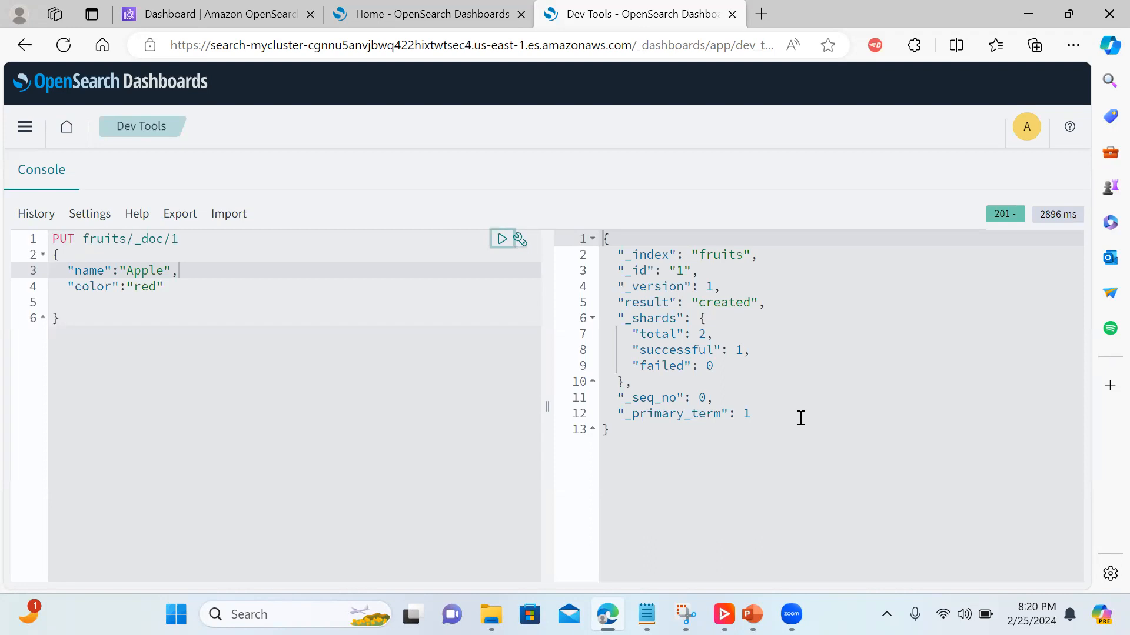
click(185, 239)
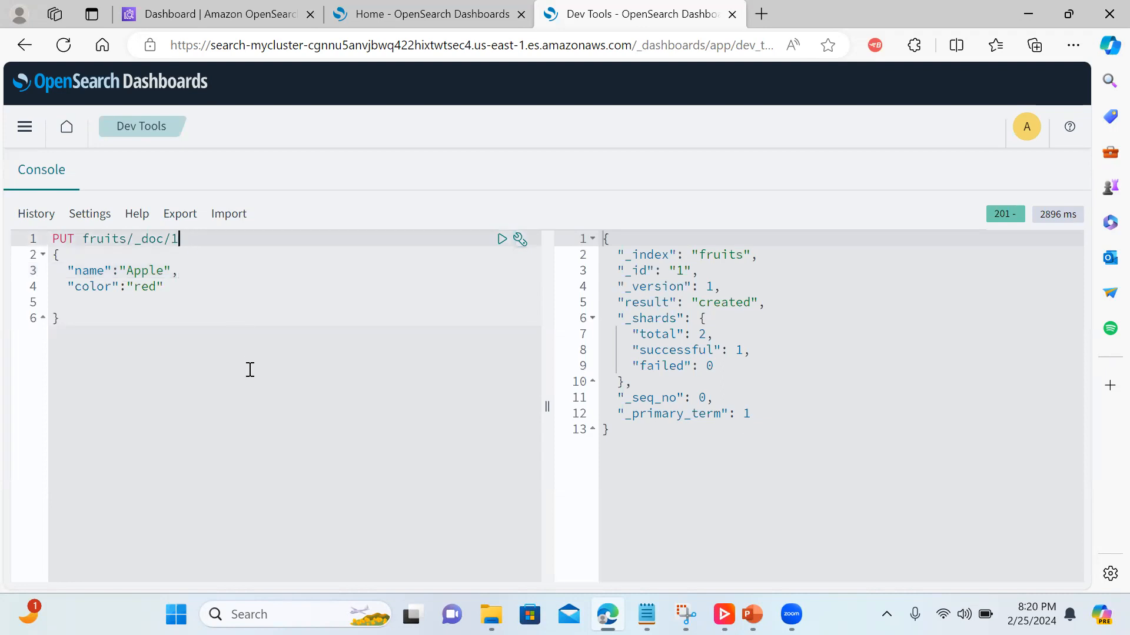
click(72, 319)
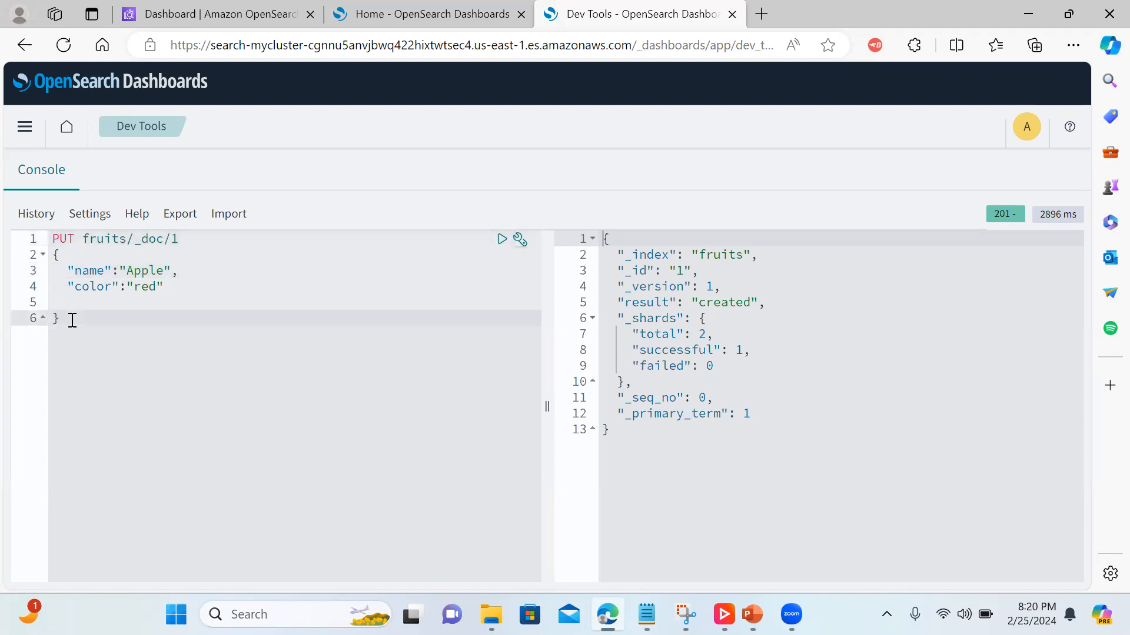
Rewrite the request as PUT fruits/_doc with name Orange, color Orange and classification sweet, comma-separated
double_click(154, 270)
text(Oran)
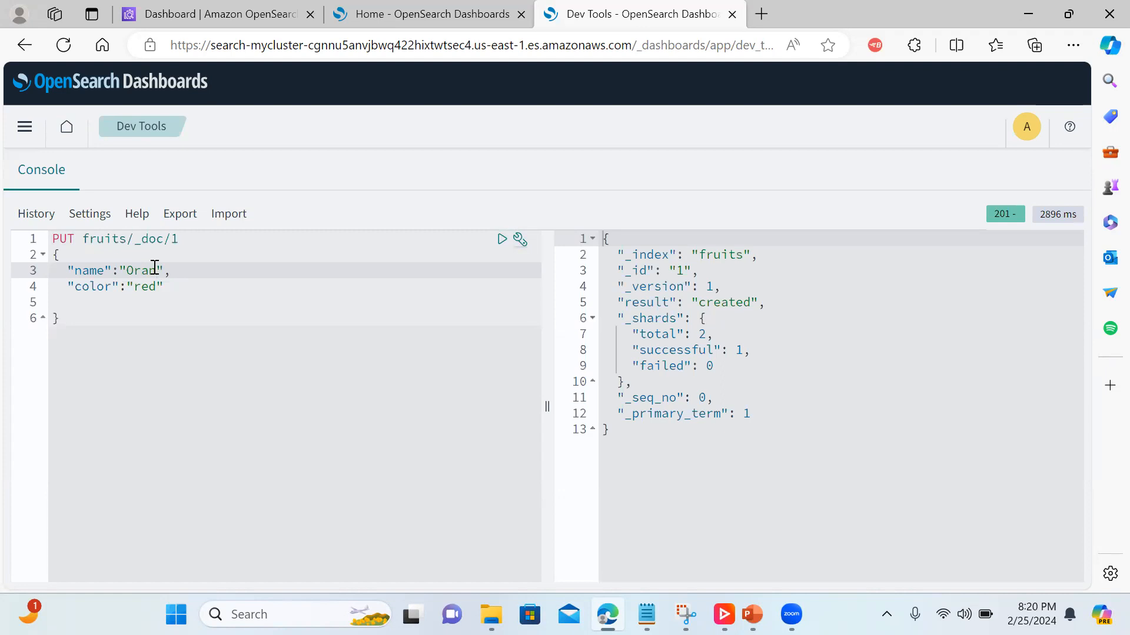
text(ge)
click(193, 240)
key(BackSpace)
key(BackSpace)
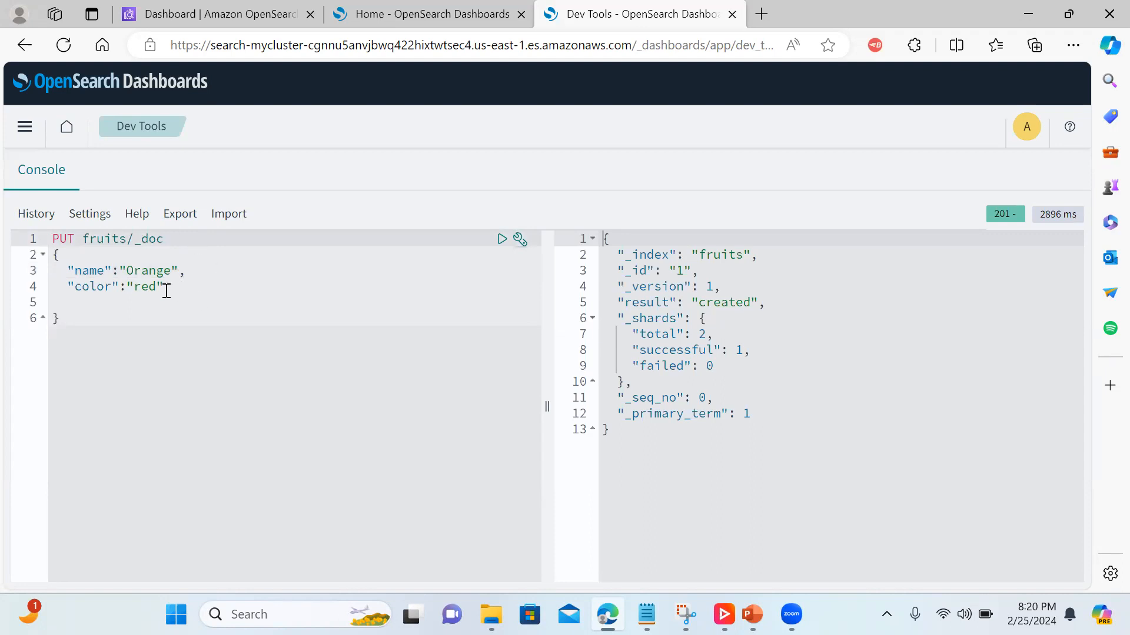
click(141, 288)
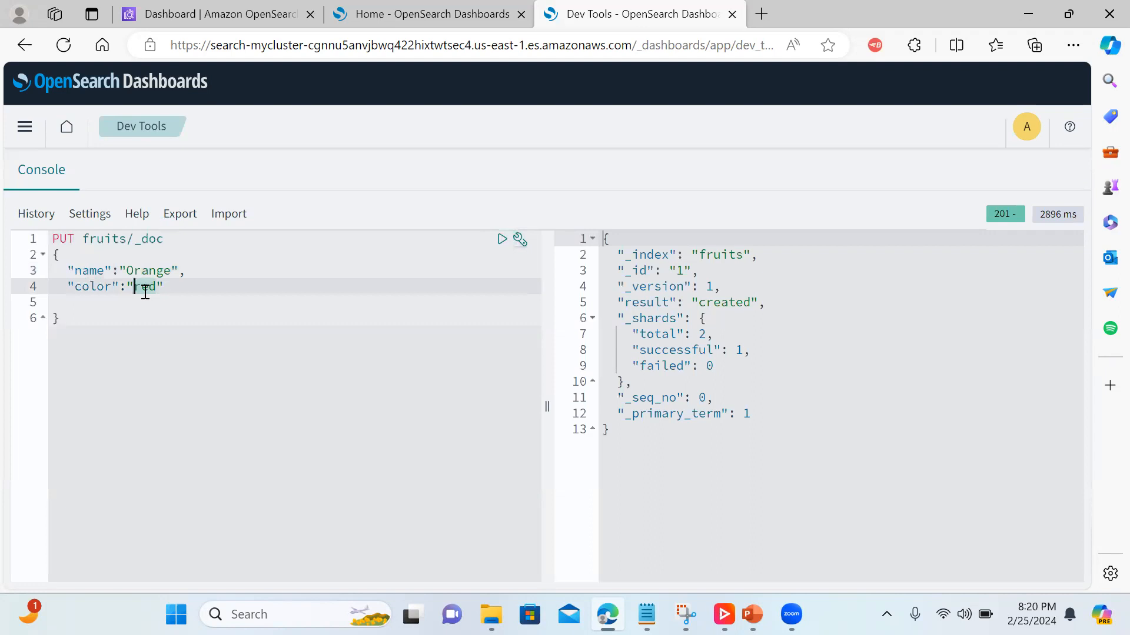
text(Orange)
key(Return)
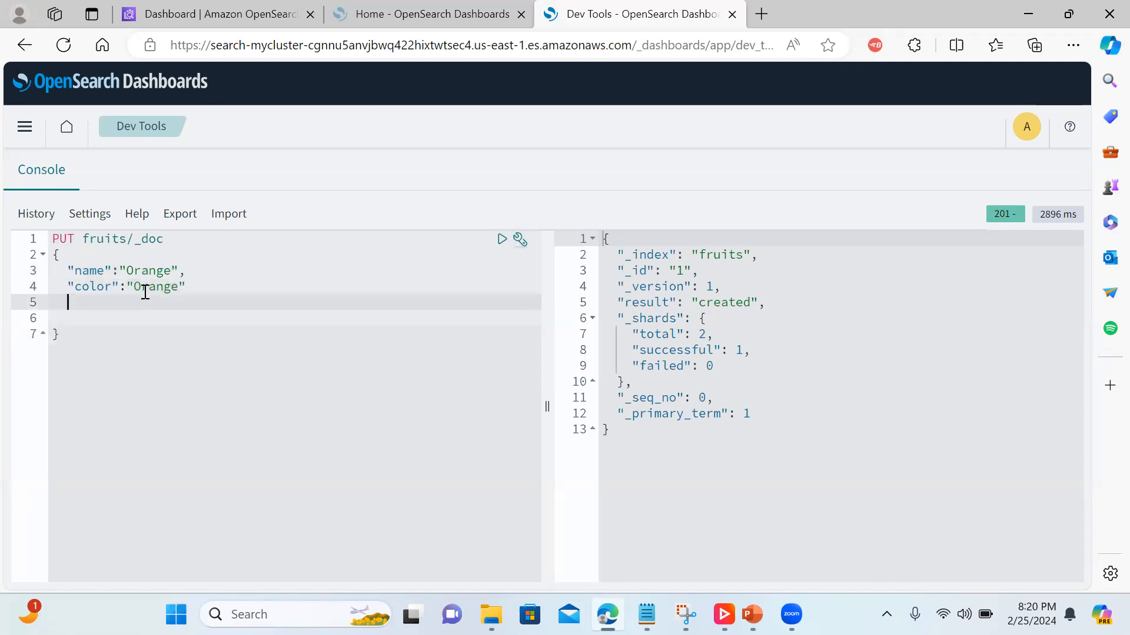
text(")
text(class)
text(ifica)
text(tion)
text(:"")
key(Left)
text(swee)
text(t)
key(Right)
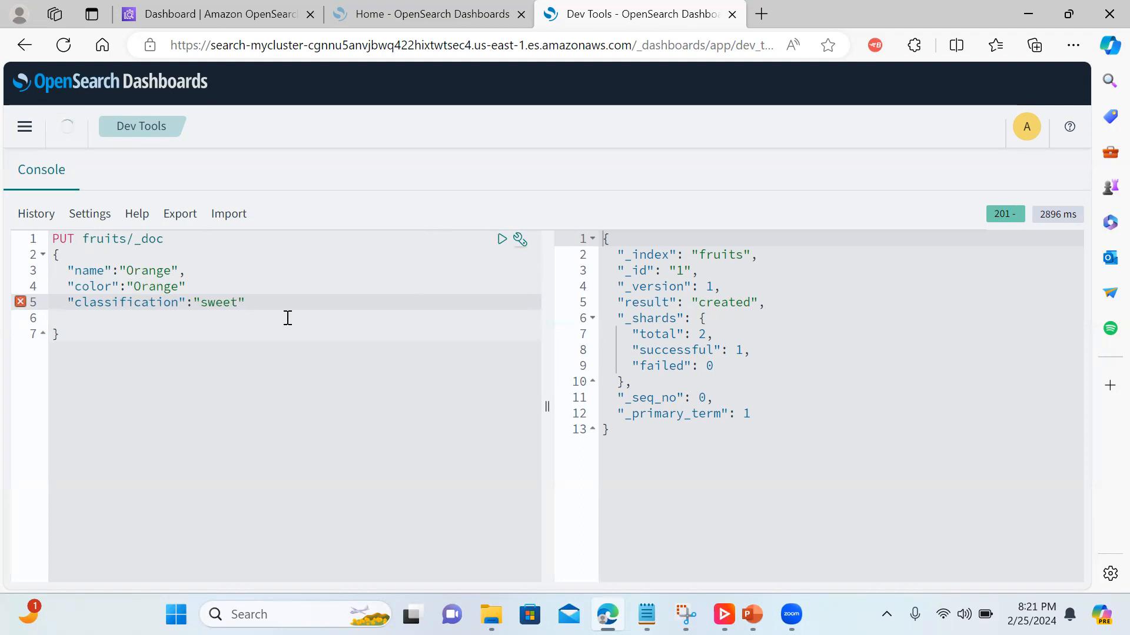
click(203, 285)
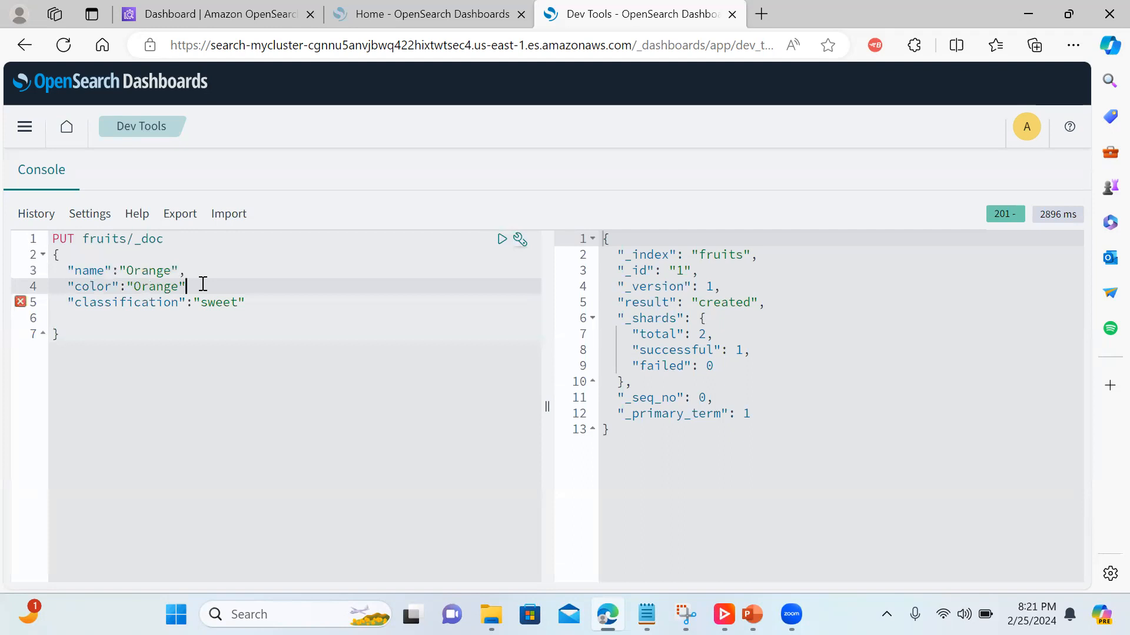
mouse_move(21, 302)
text(,)
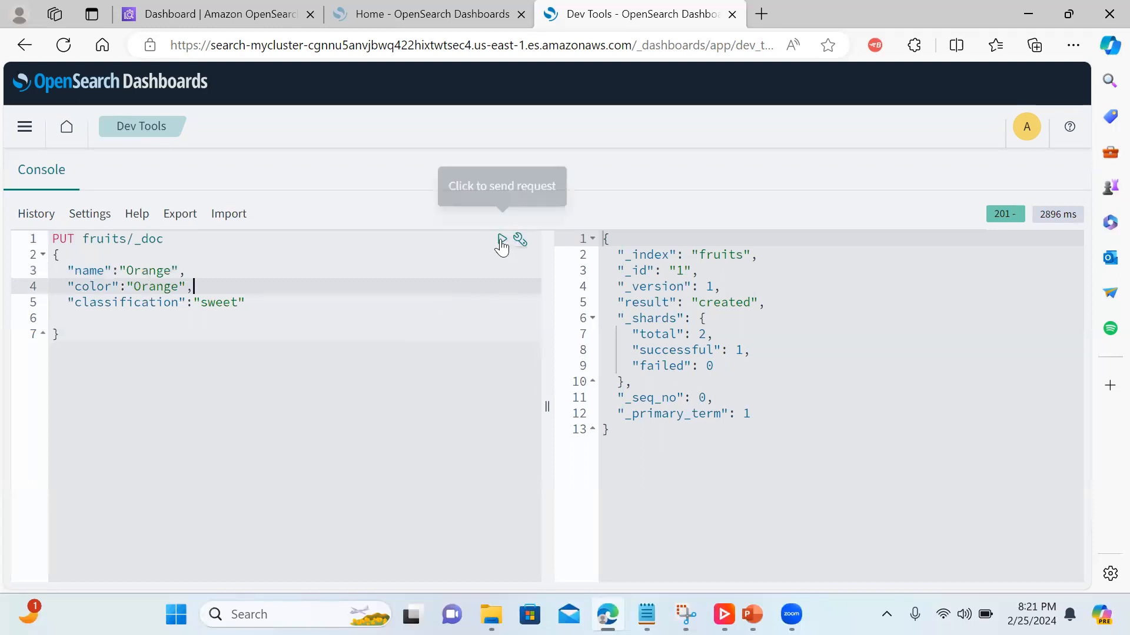
Send the orange request (405, POST only), retry with index fruit_c, then begin erasing the PUT method
click(503, 239)
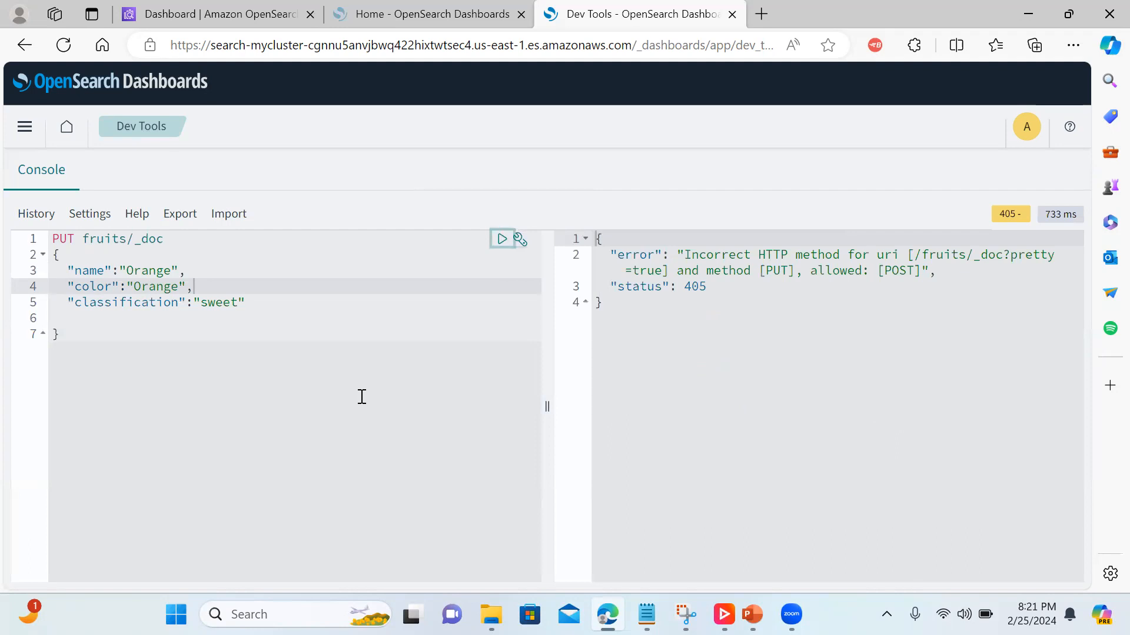
click(111, 239)
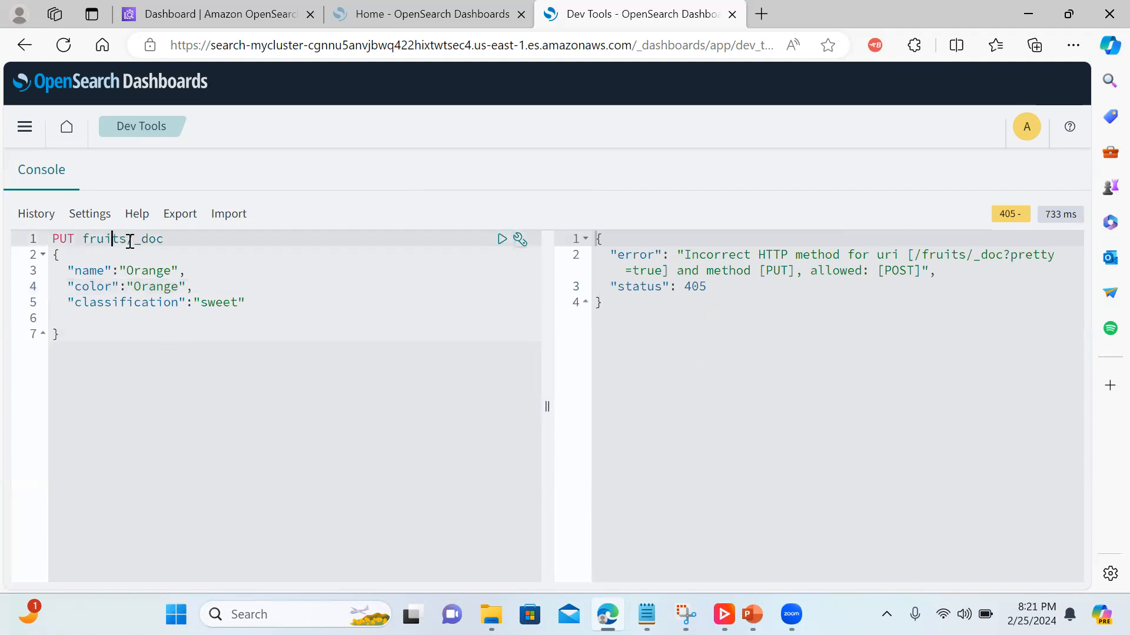
text(/)
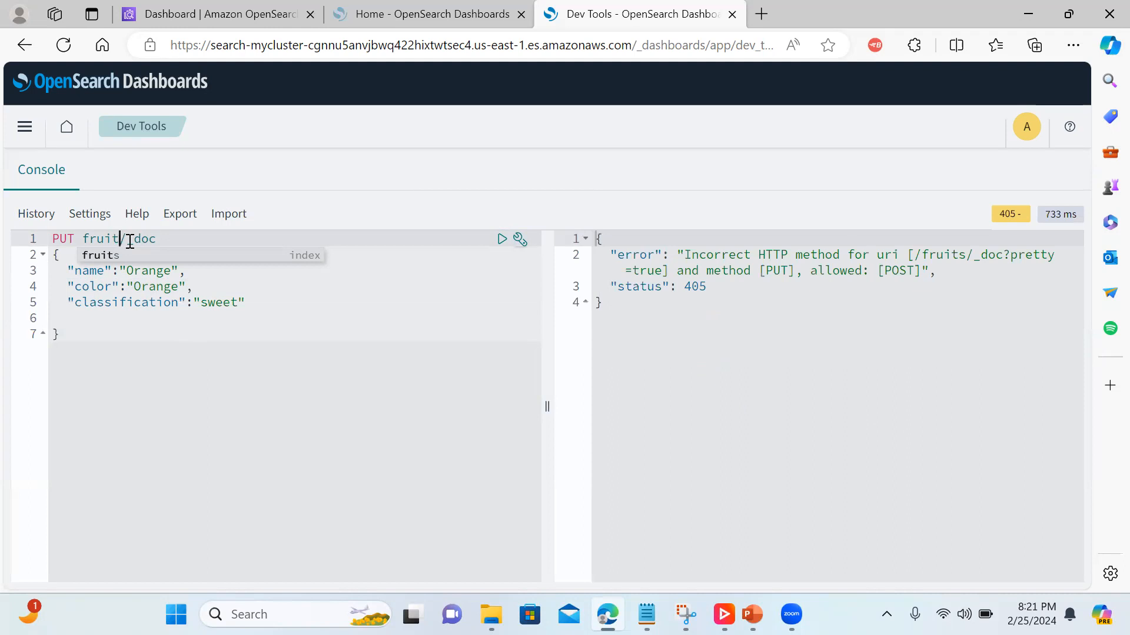
text(_c)
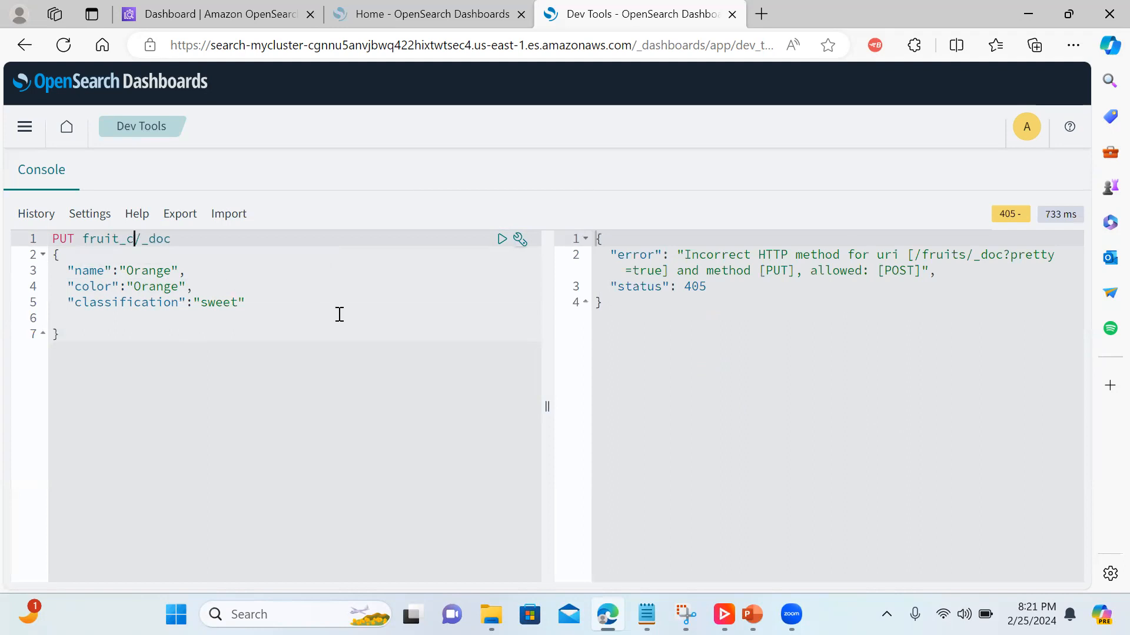
drag(339, 318, 500, 239)
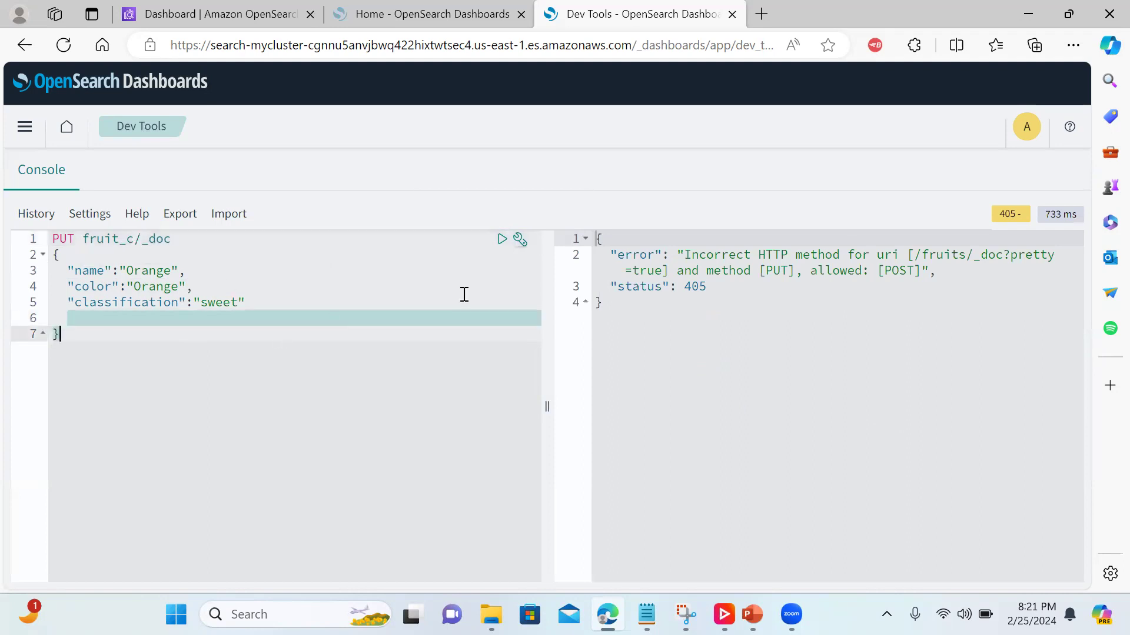
click(500, 240)
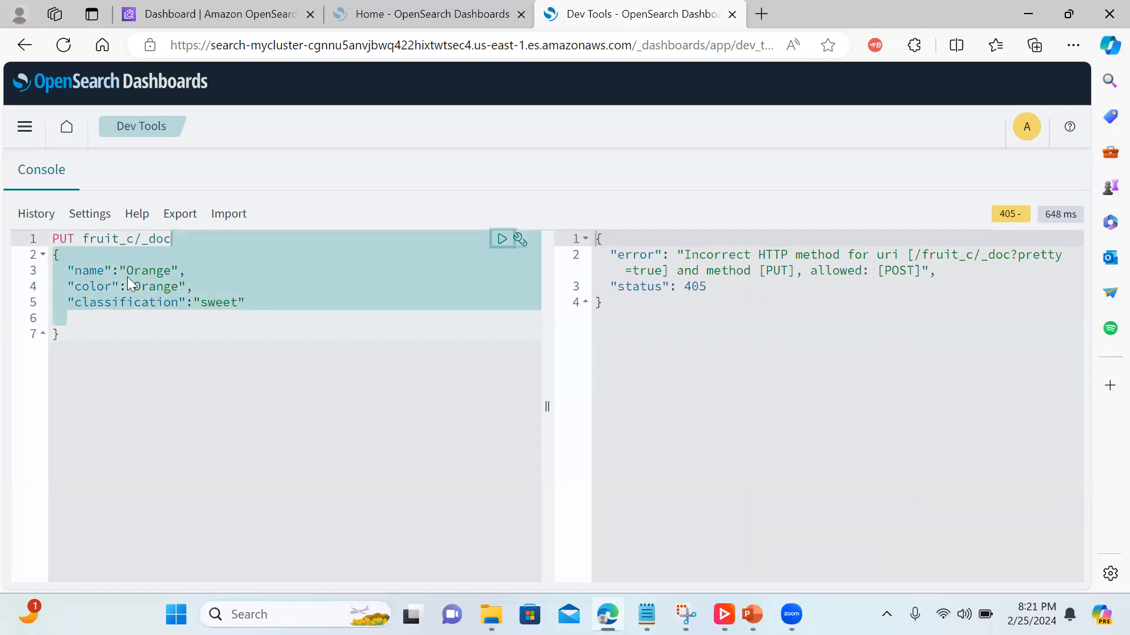
click(76, 239)
key(BackSpace)
key(BackSpace)
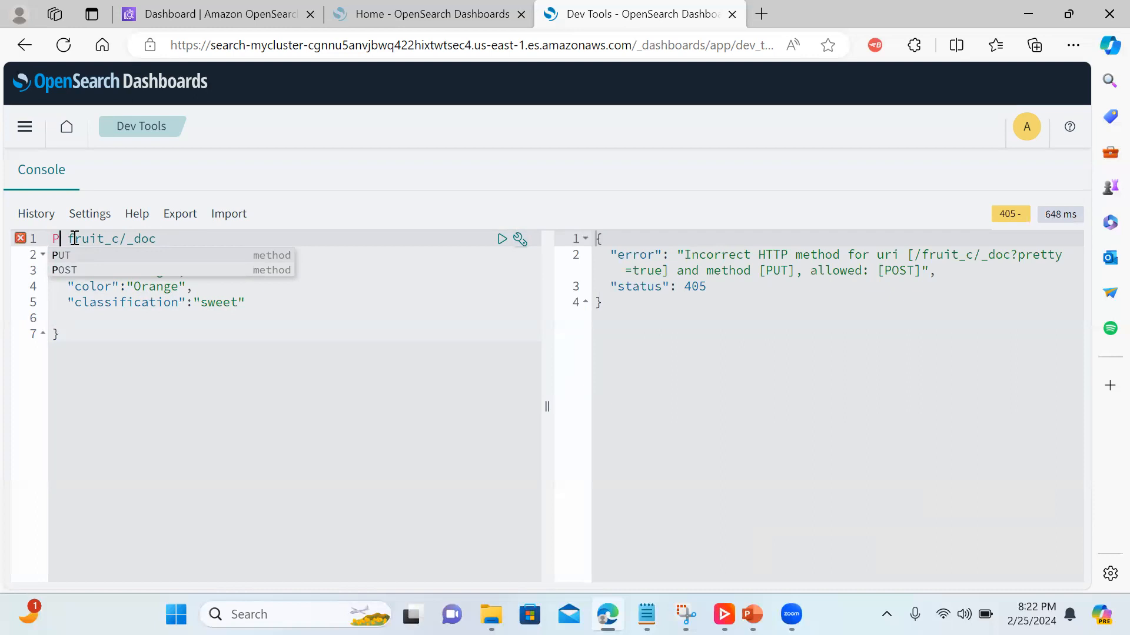
Make the request POST fruits/_doc and send it, getting 201 created with an auto-generated ID
key(Escape)
click(118, 239)
key(BackSpace)
key(BackSpace)
text(s)
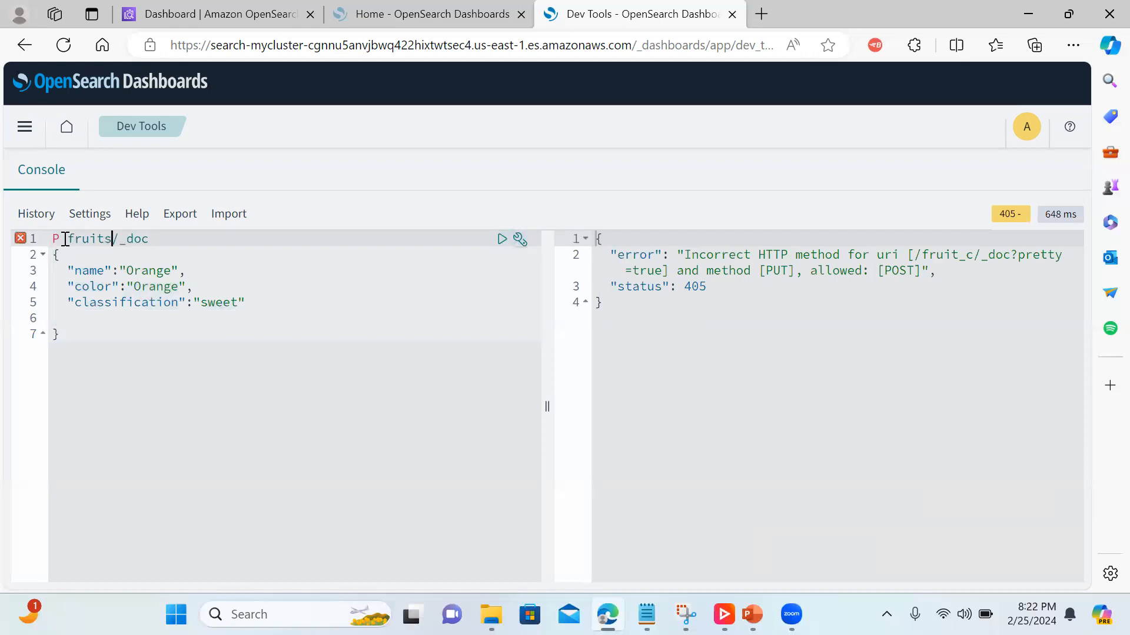
click(62, 238)
text(OST)
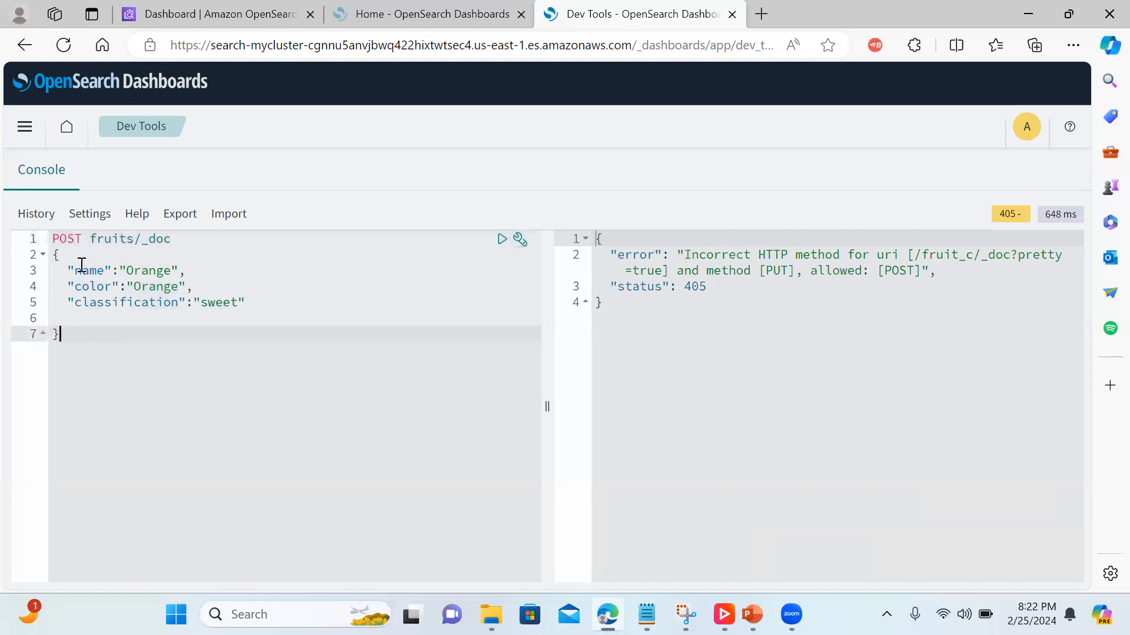
drag(55, 334, 53, 239)
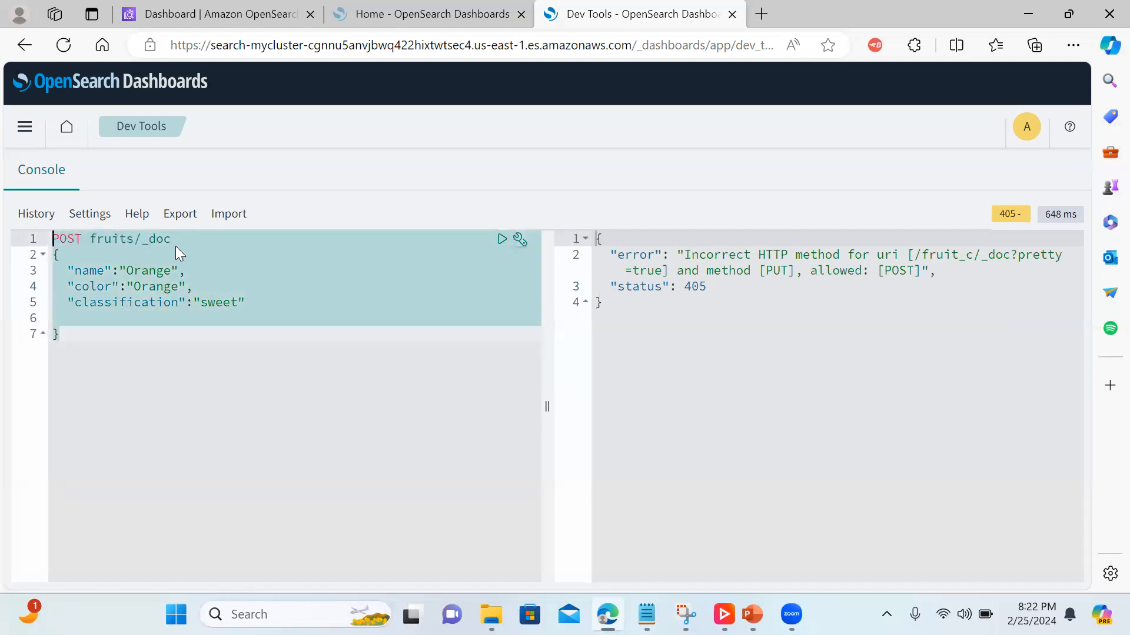
click(501, 240)
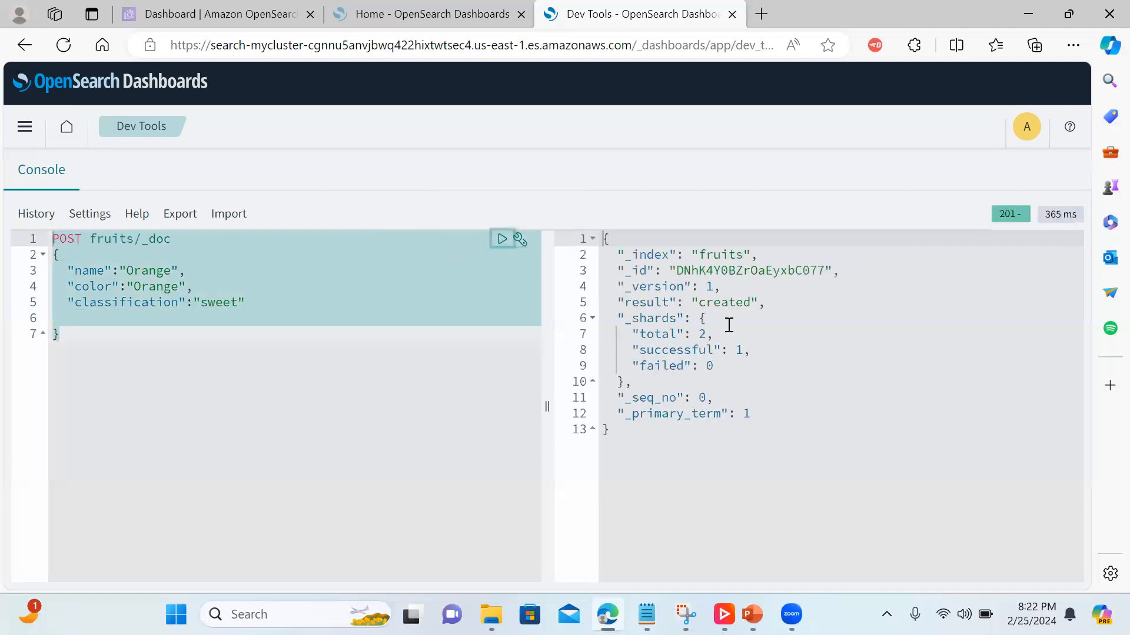
mouse_move(656, 335)
mouse_down()
mouse_move(707, 334)
mouse_move(660, 335)
mouse_up()
click(726, 271)
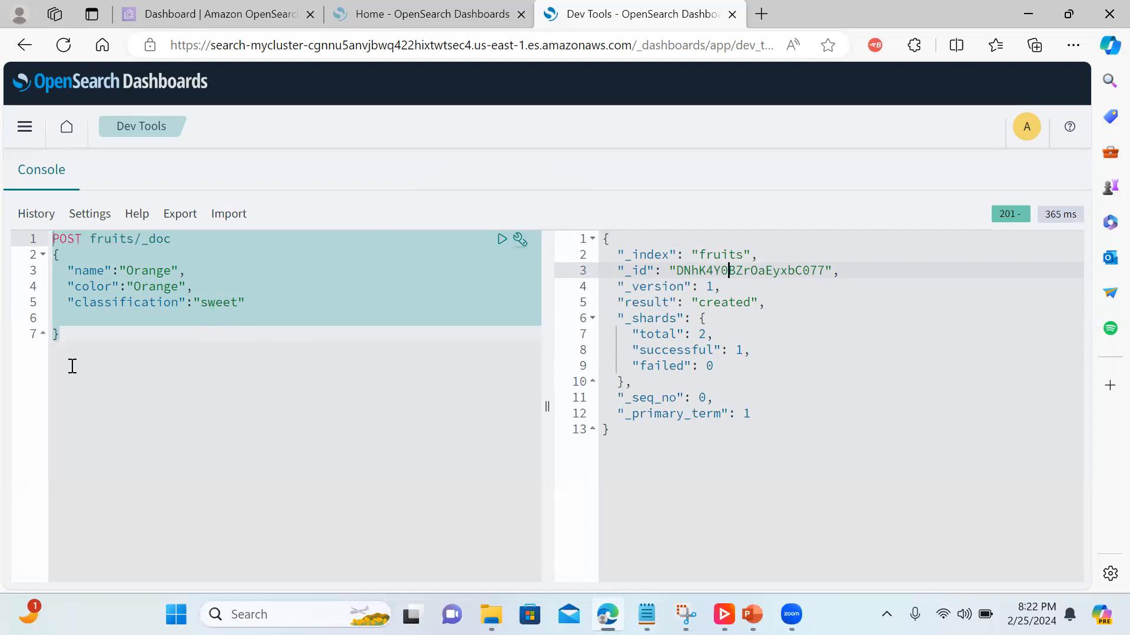
Below the orange request, write POST fruits/_doc/1 with a body field name set to Apple
click(71, 338)
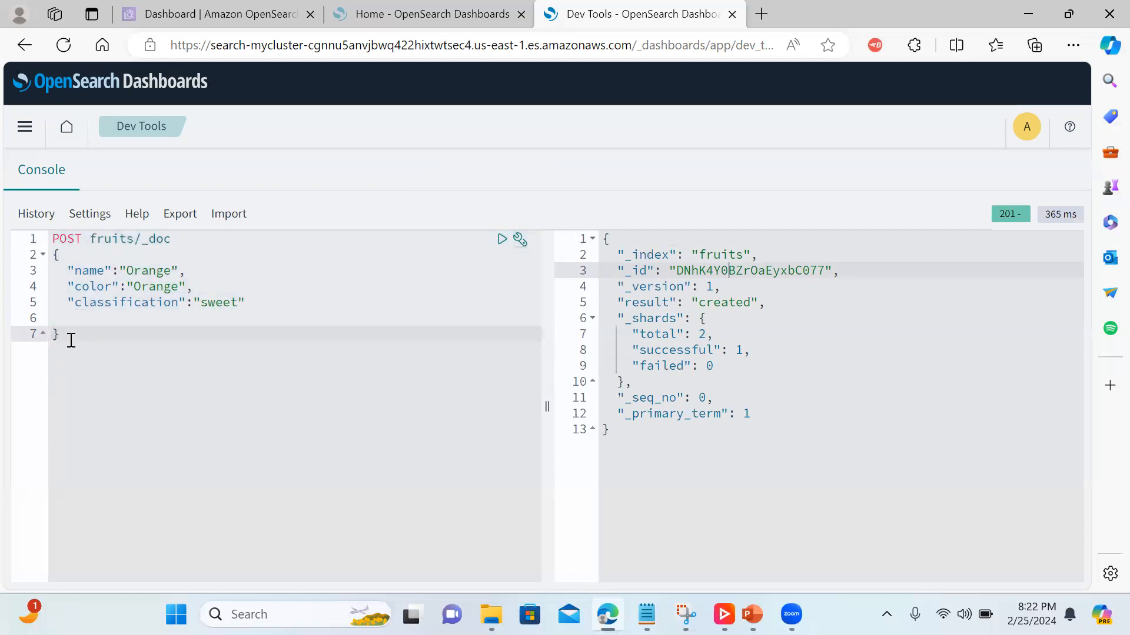
key(Return)
key(Return)
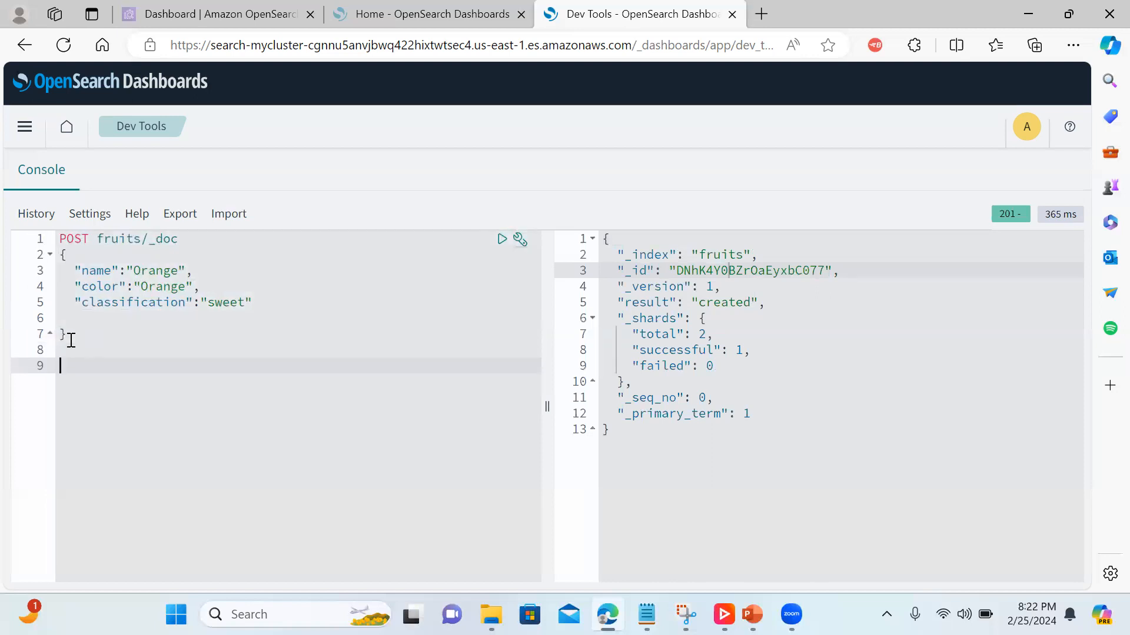
text(POST)
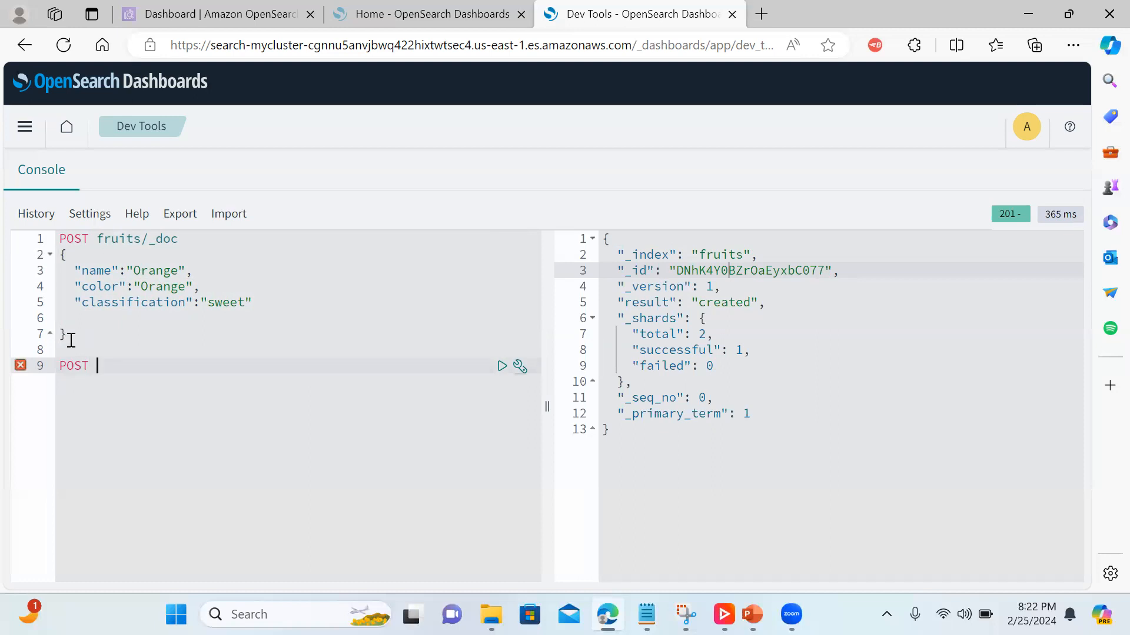
text( fruits/)
text(_doc)
double_click(720, 270)
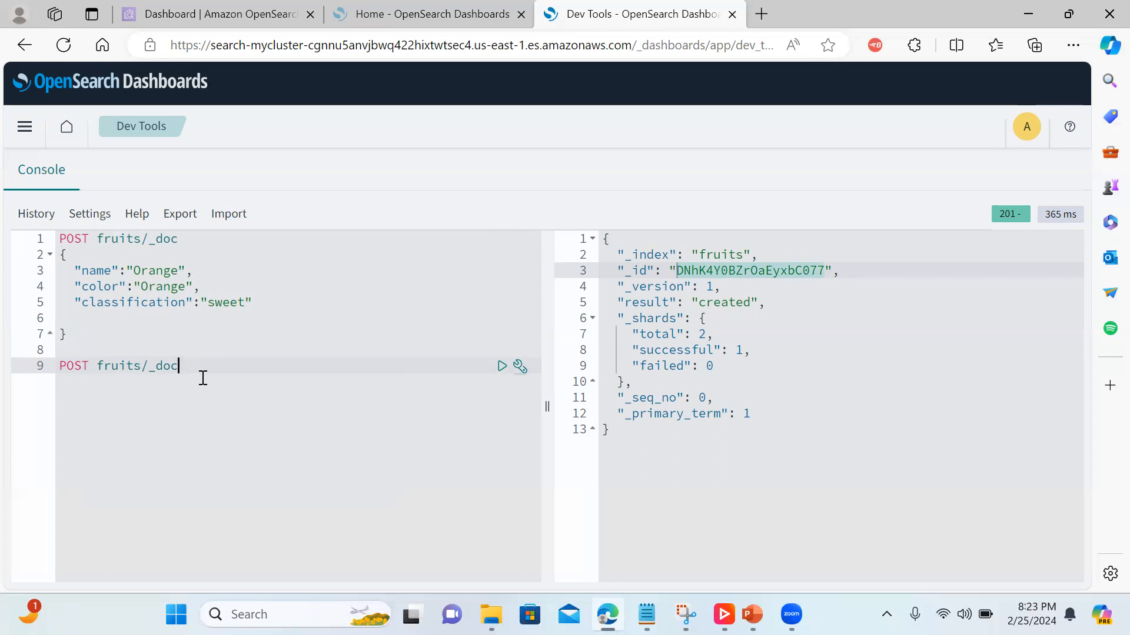
text(/1)
key(Return)
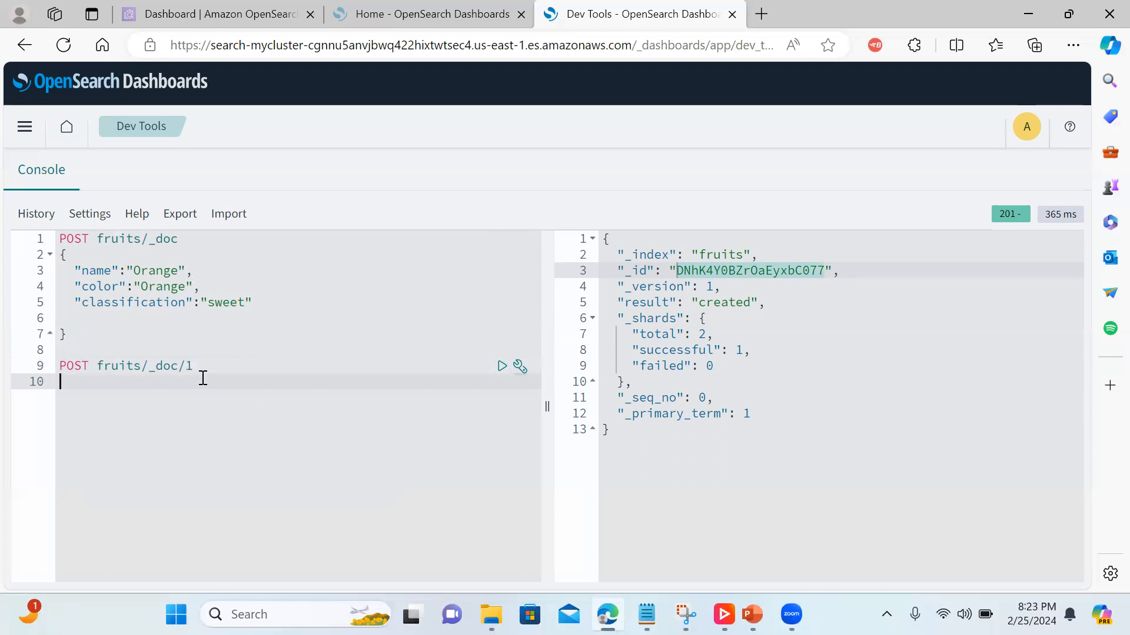
text({)
key(Return)
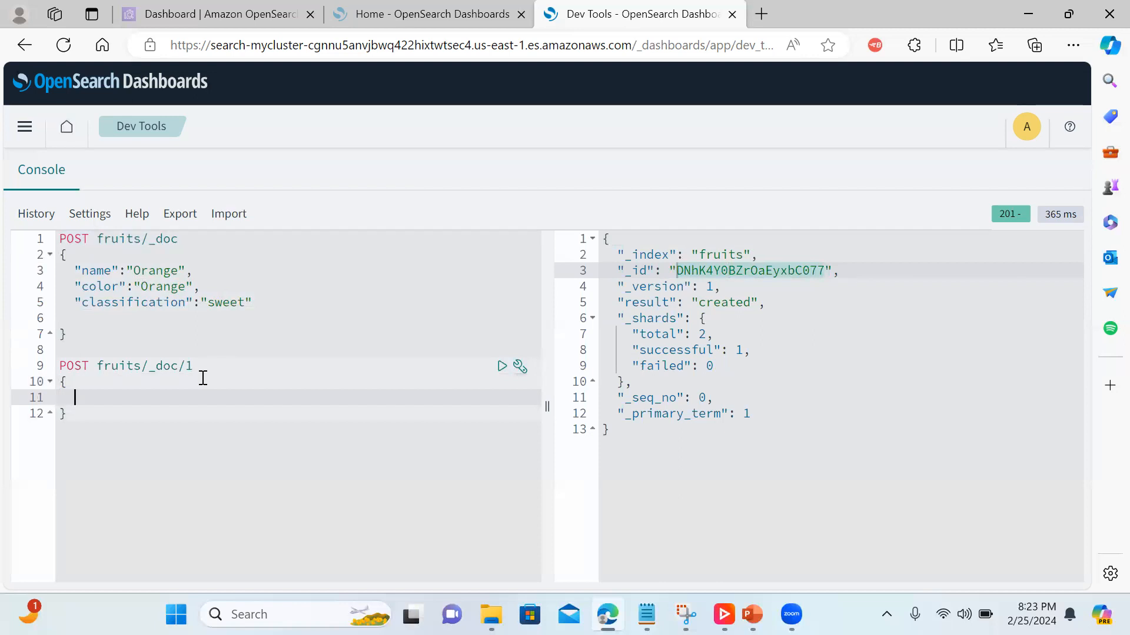
text(name)
key(BackSpace)
key(BackSpace)
key(BackSpace)
key(BackSpace)
text(")
text(m)
key(BackSpace)
text(name":)
text(")
key(Up)
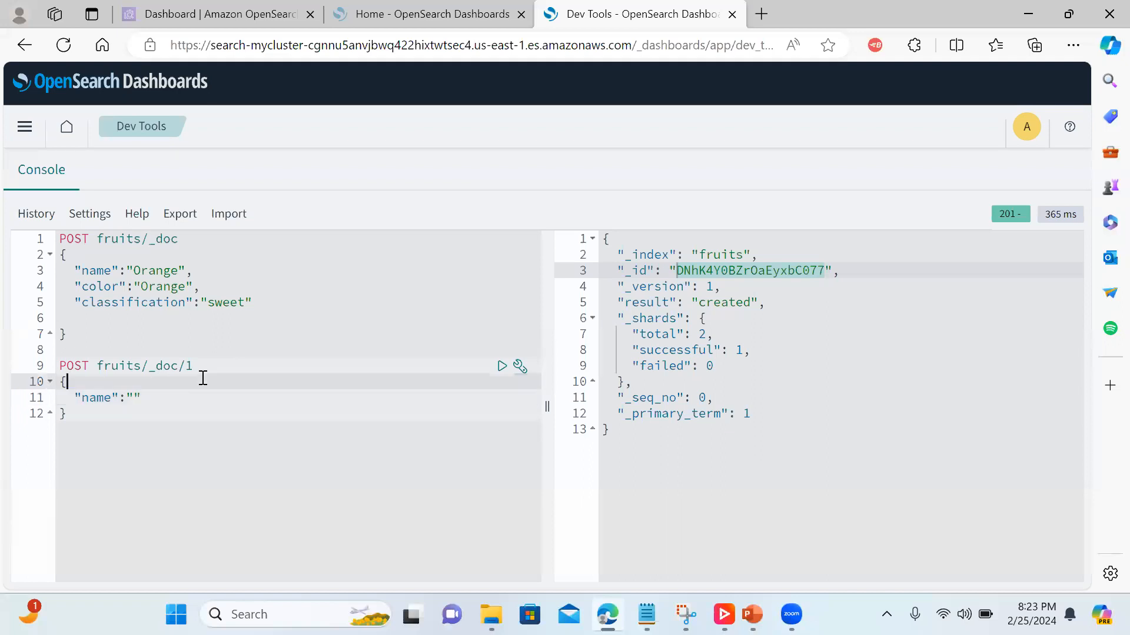
key(Down)
key(Down)
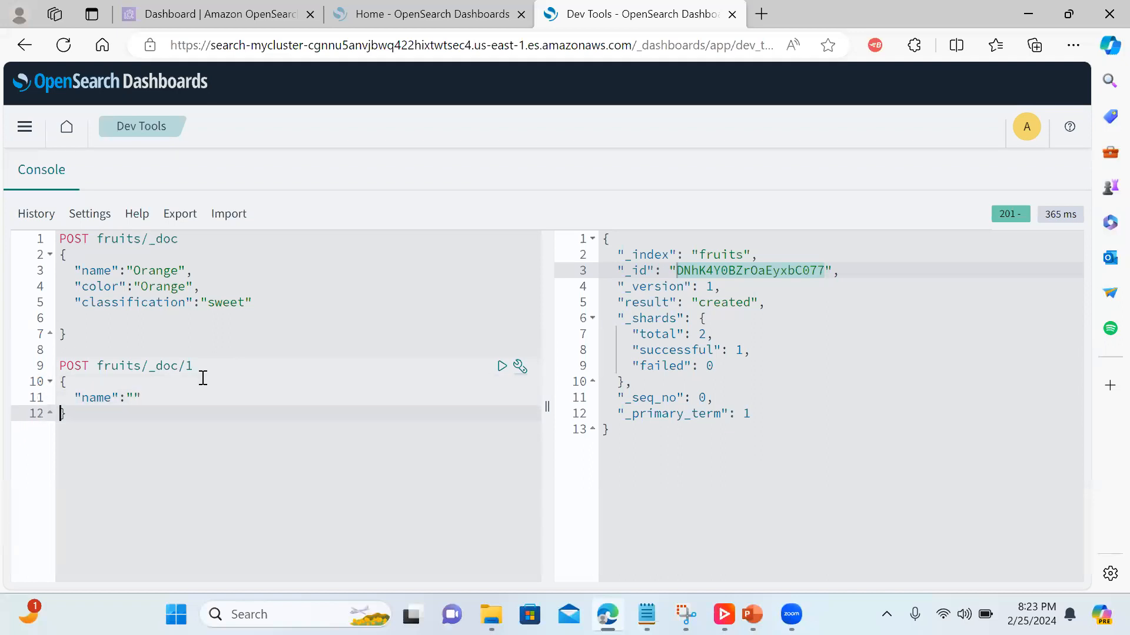
key(Up)
key(Right)
key(Right)
key(Right)
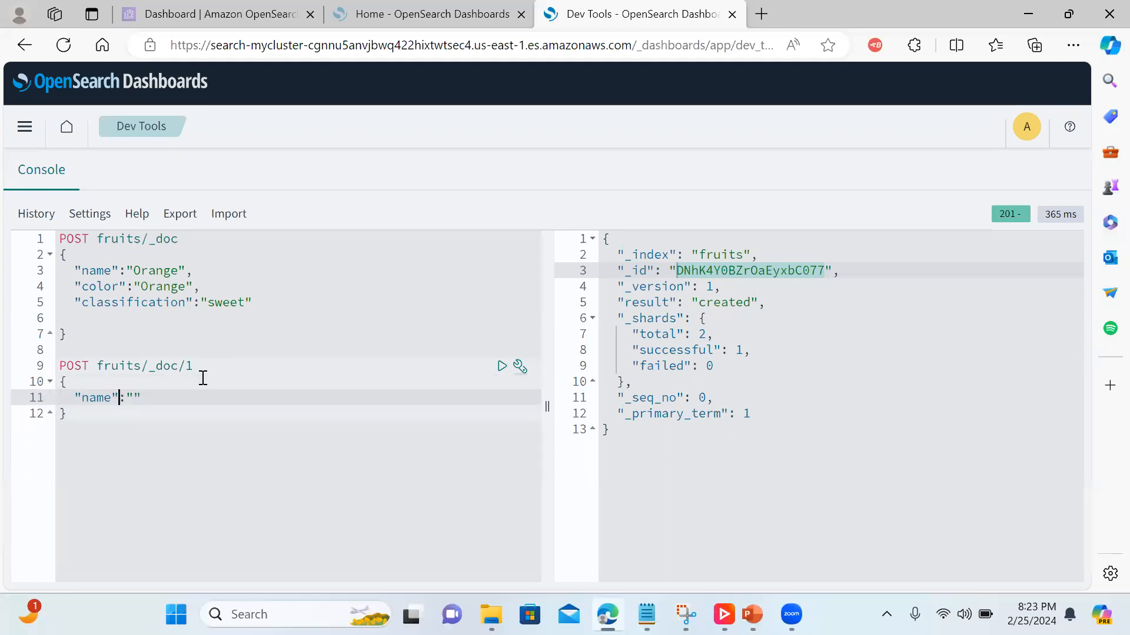
key(Right)
key(Right)
text(App)
text(le)
key(Right)
text(,)
Add a color field with value green and select the whole Apple request block (lines 9–13)
key(Return)
text(color)
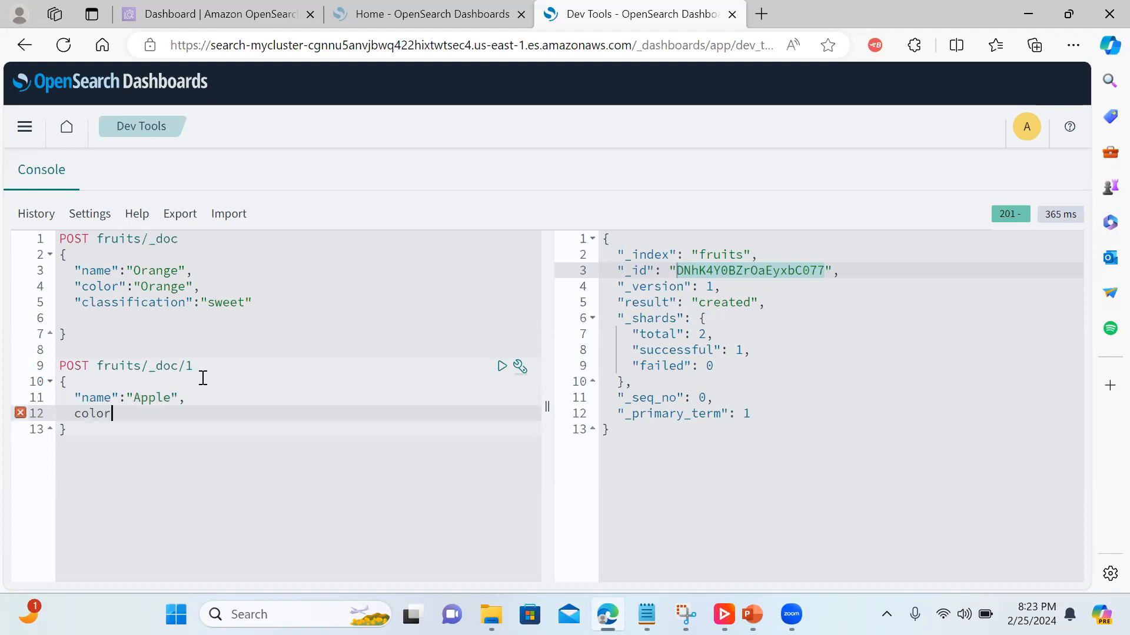
text(:)
key(BackSpace)
key(BackSpace)
key(BackSpace)
key(BackSpace)
key(BackSpace)
text("")
key(Left)
text(color)
key(Right)
key(Right)
text("")
key(Left)
text(green)
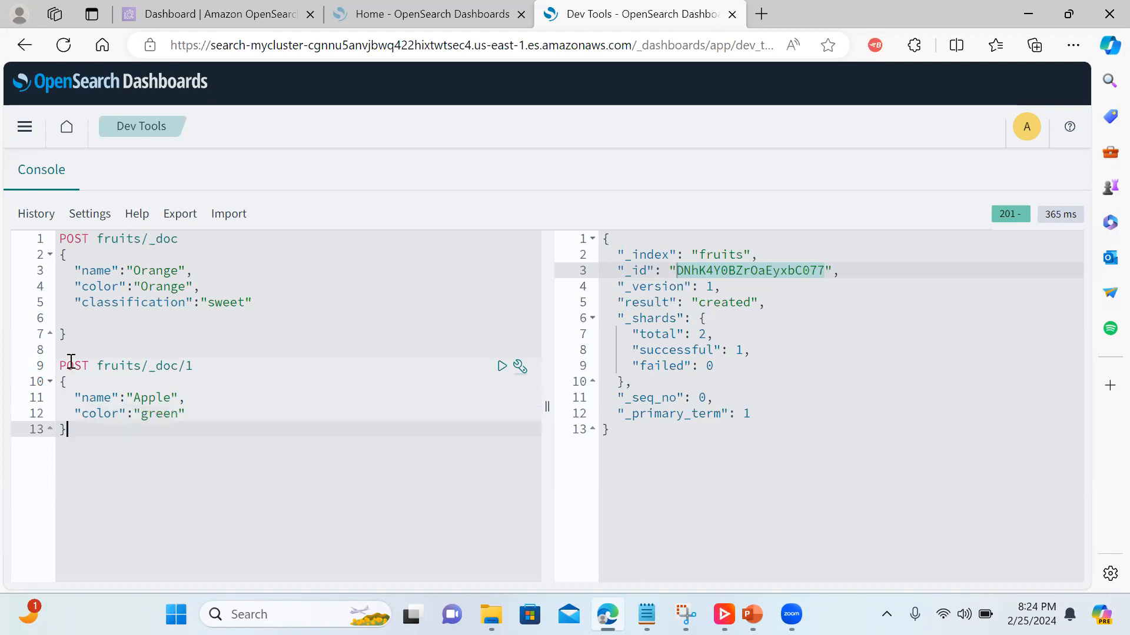
drag(79, 442, 56, 366)
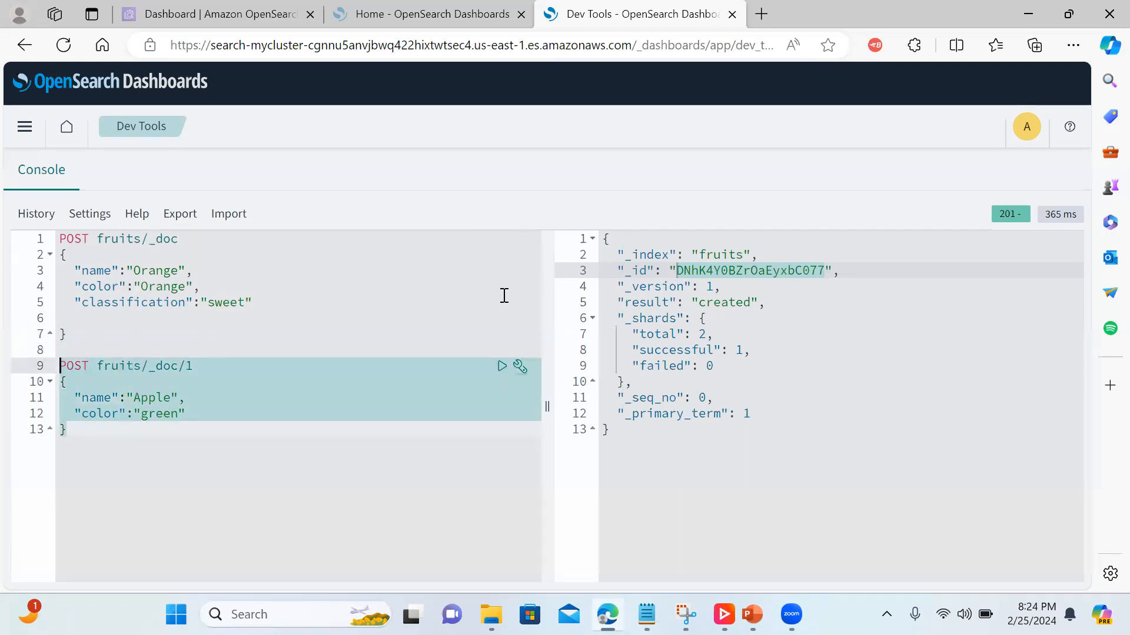
Send POST fruits/_doc/1, getting 200 with result updated and version 2
click(501, 367)
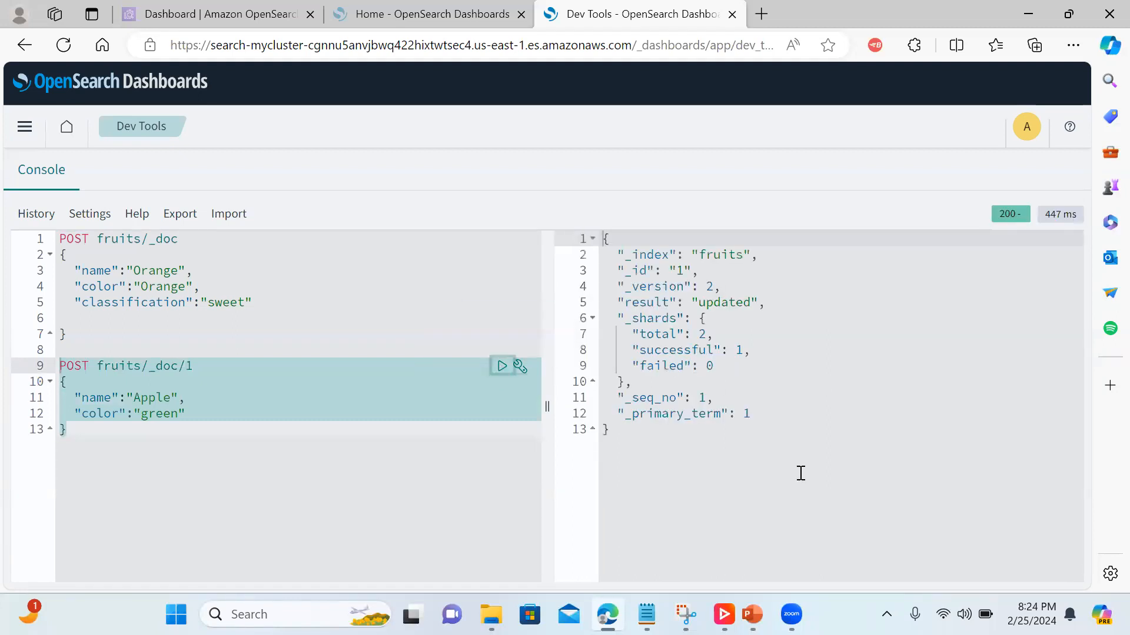
click(709, 302)
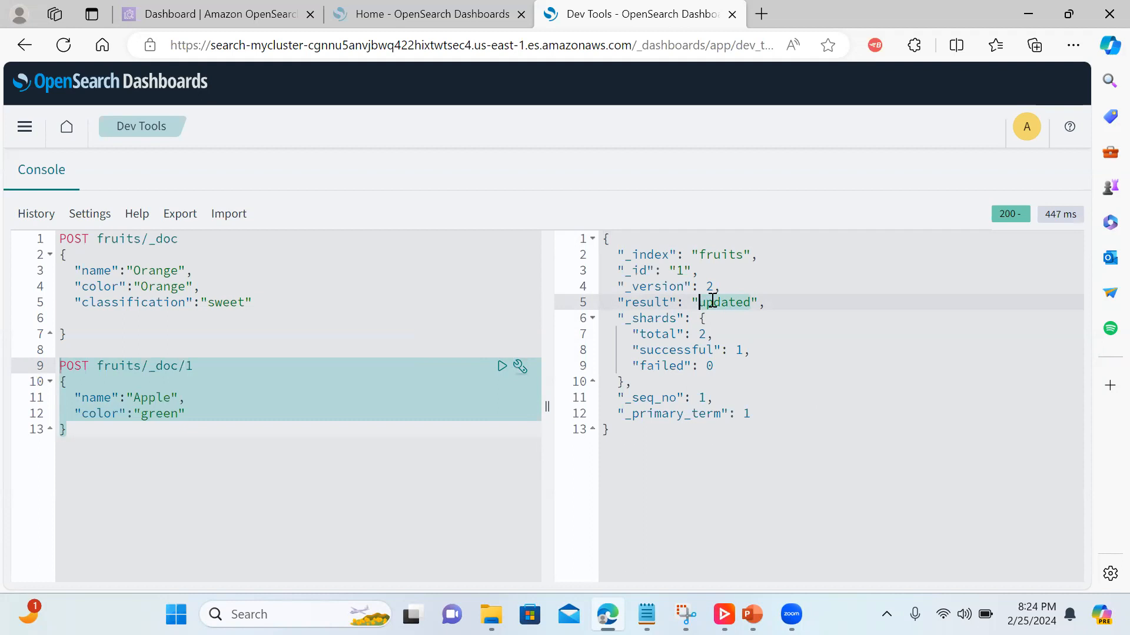
Run GET fruits/_search?q=name:a*, returning the green Apple document
click(101, 431)
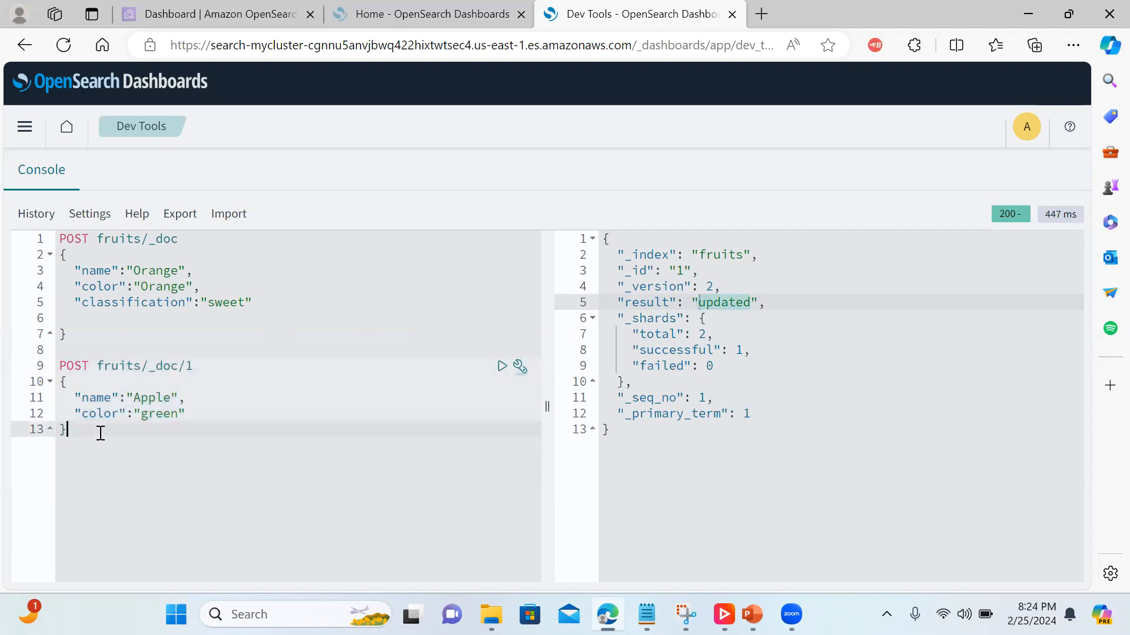
key(Return)
key(Return)
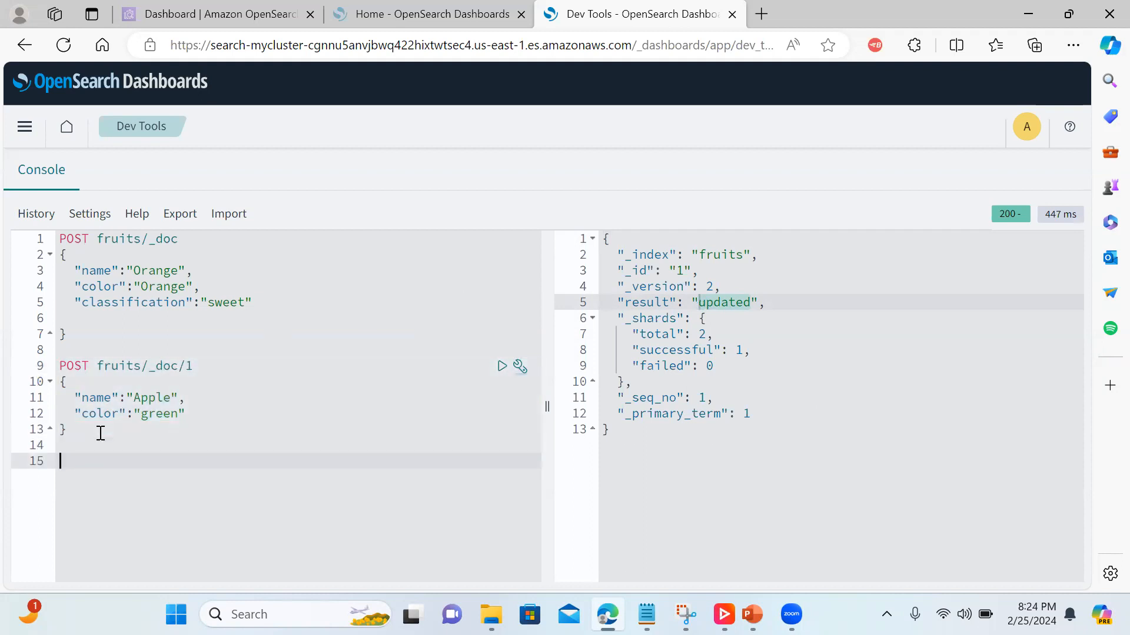
text(GET)
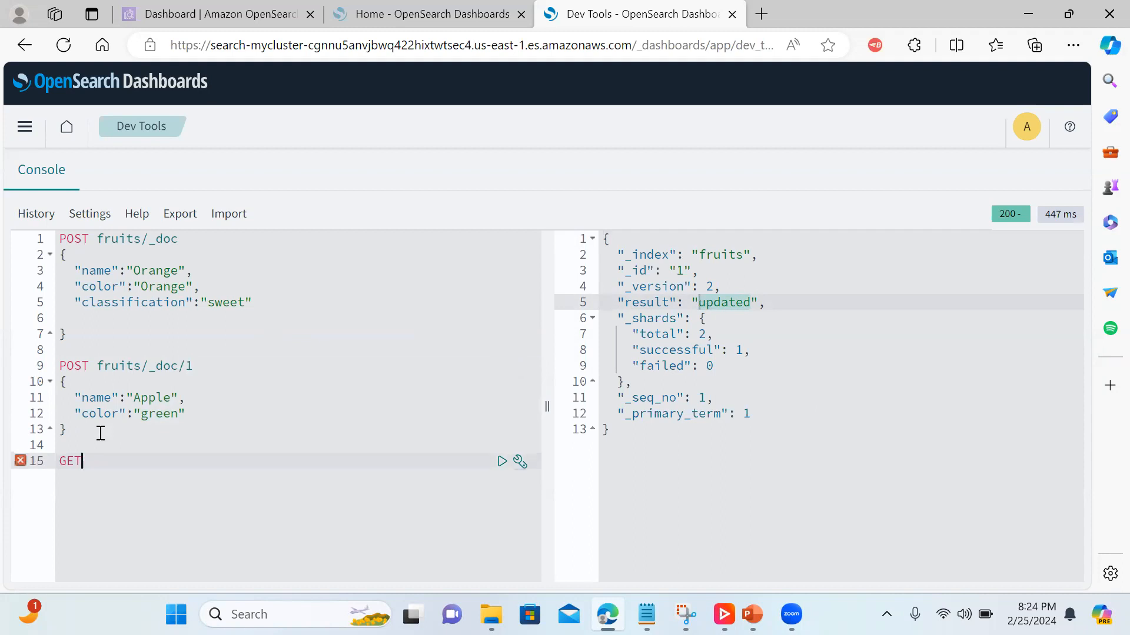
text( vegggies)
key(BackSpace)
key(BackSpace)
key(BackSpace)
text(ruits)
text(/_search?)
text(q)
text(=name:a)
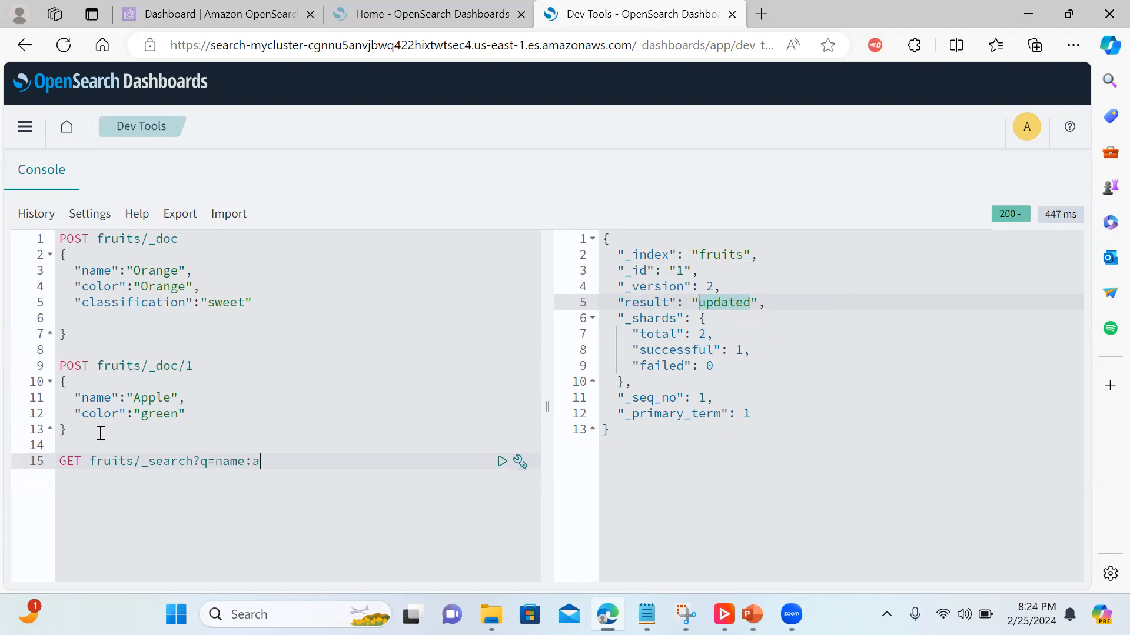
text(*)
click(501, 462)
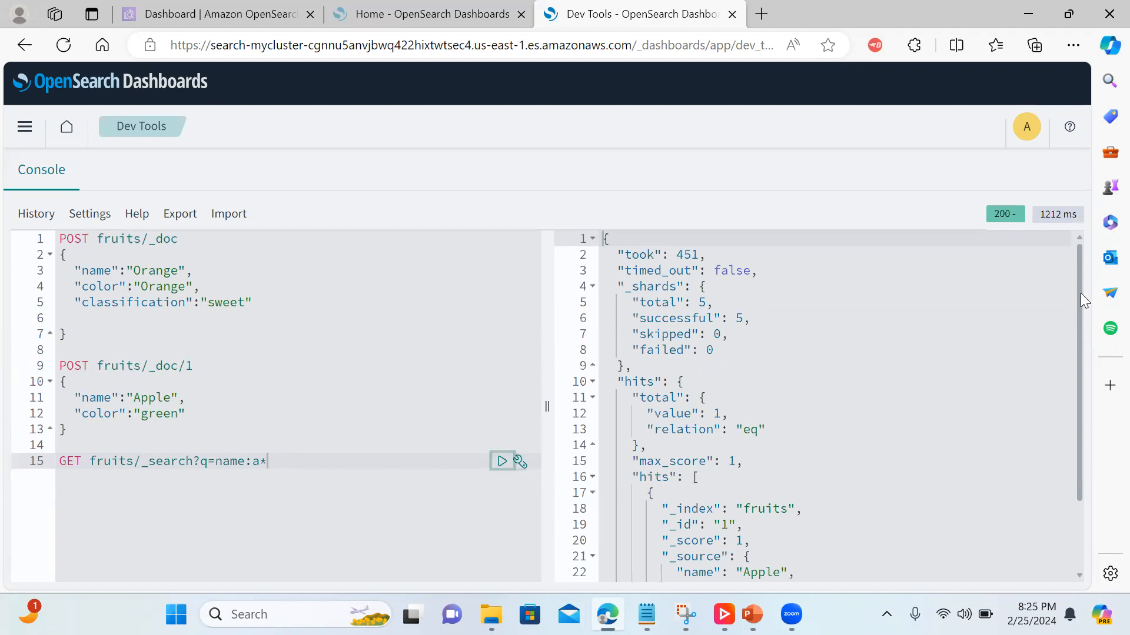
drag(1080, 290, 1076, 406)
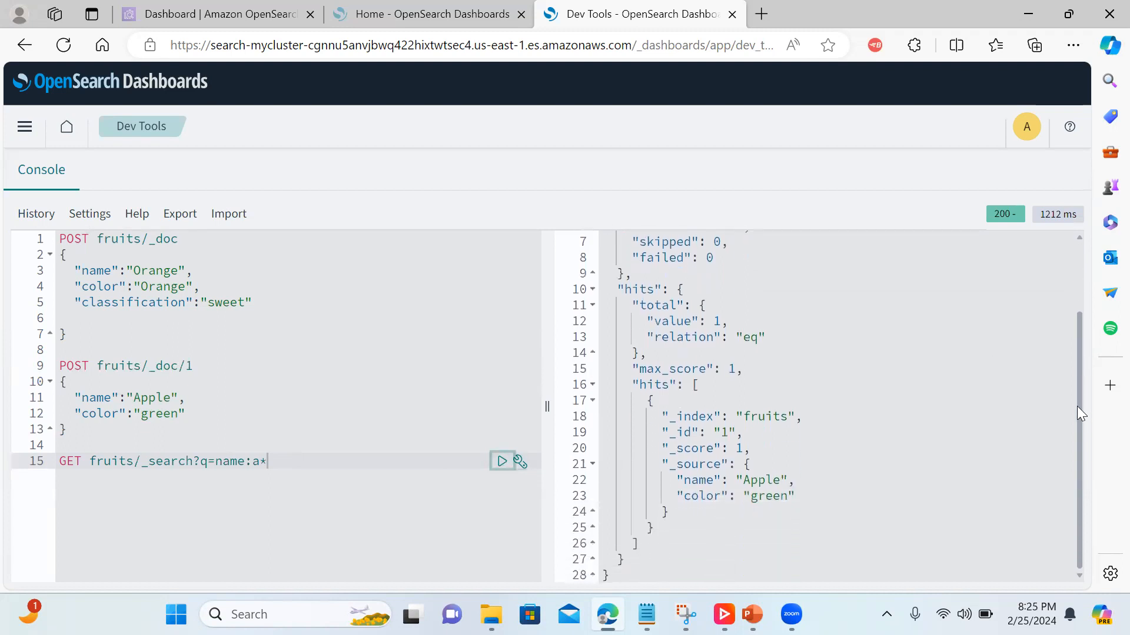
click(753, 496)
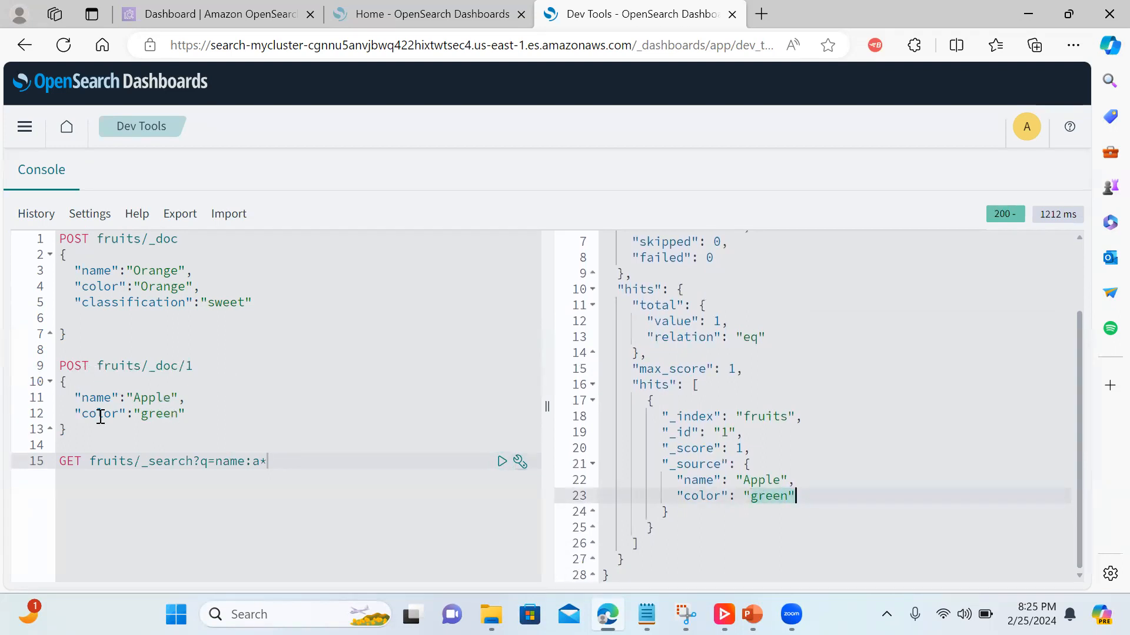
Add "classification":"sour" to the Apple document and resend POST fruits/_doc/1
click(194, 413)
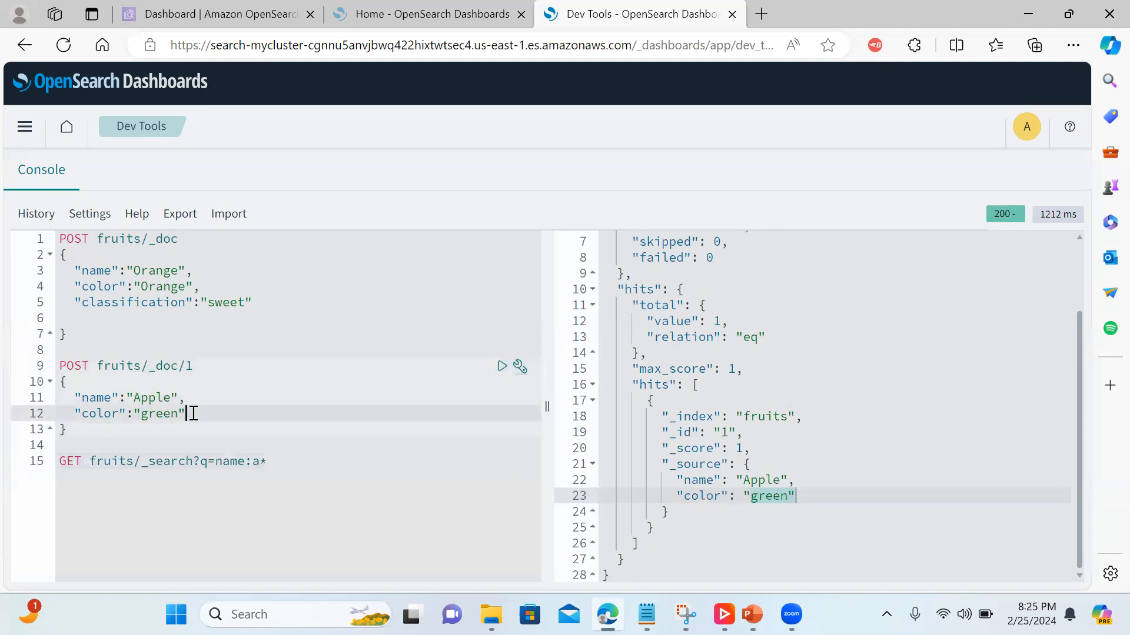
key(Return)
text("classi)
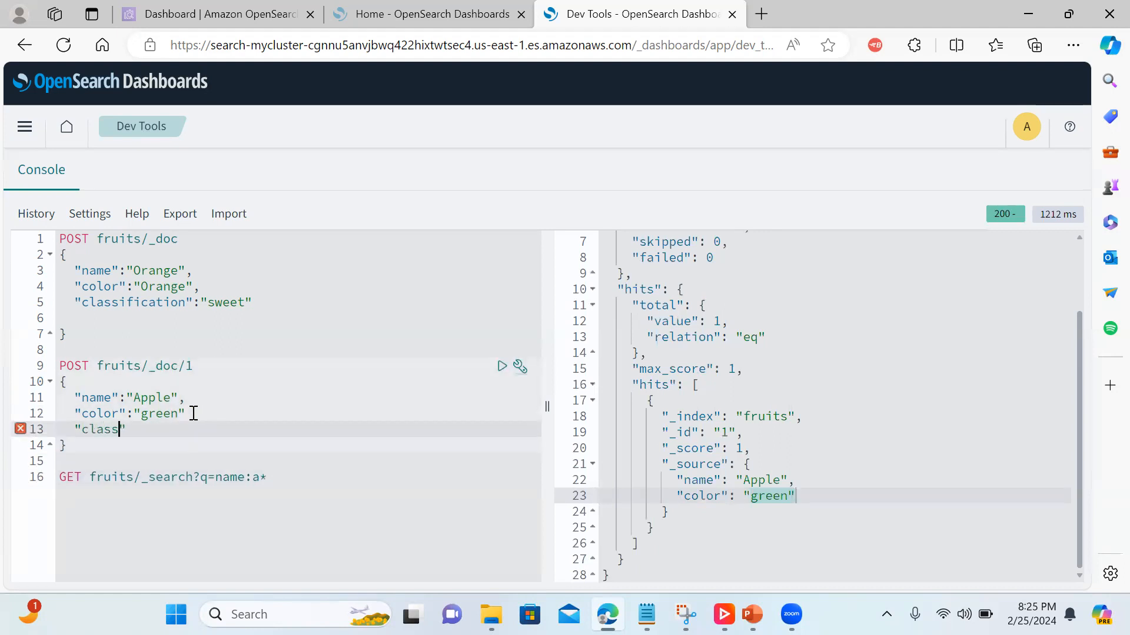
text(fication)
text(:)
text("")
text(sour)
click(206, 414)
text(,)
drag(67, 445, 59, 365)
click(503, 366)
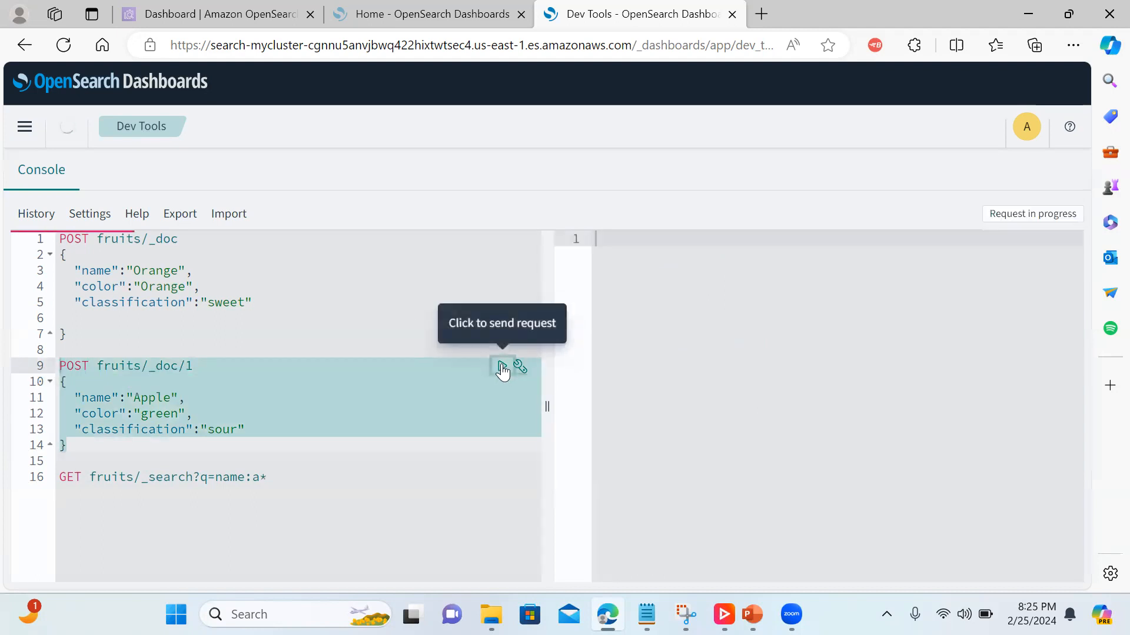
Rerun the a* name search so the Apple hit shows classification sour
click(270, 476)
drag(270, 477, 55, 477)
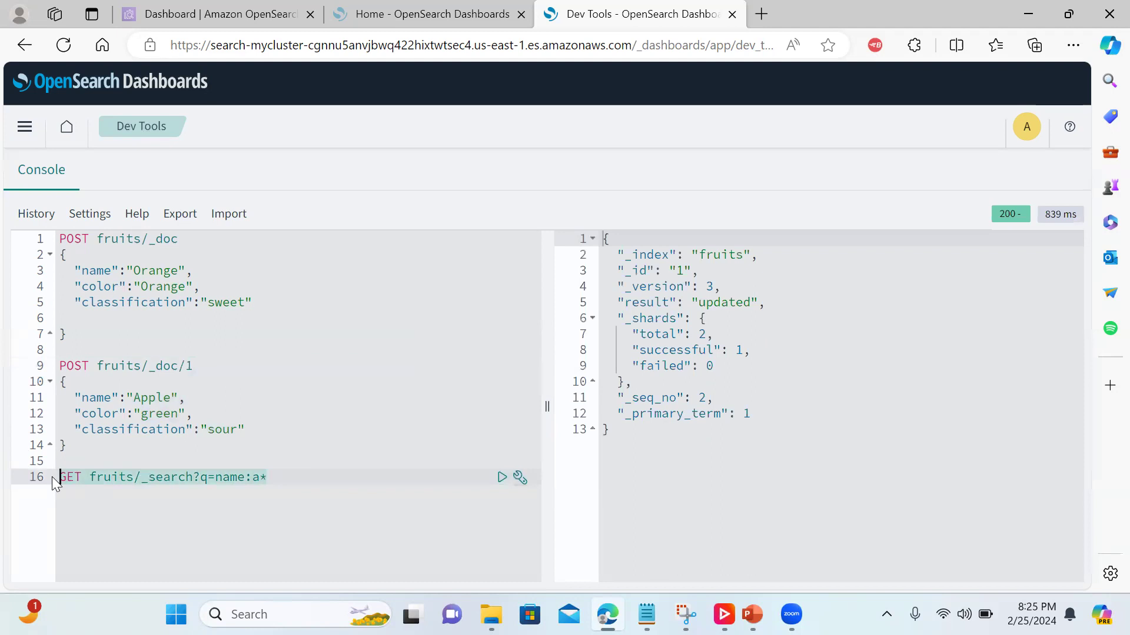
click(502, 477)
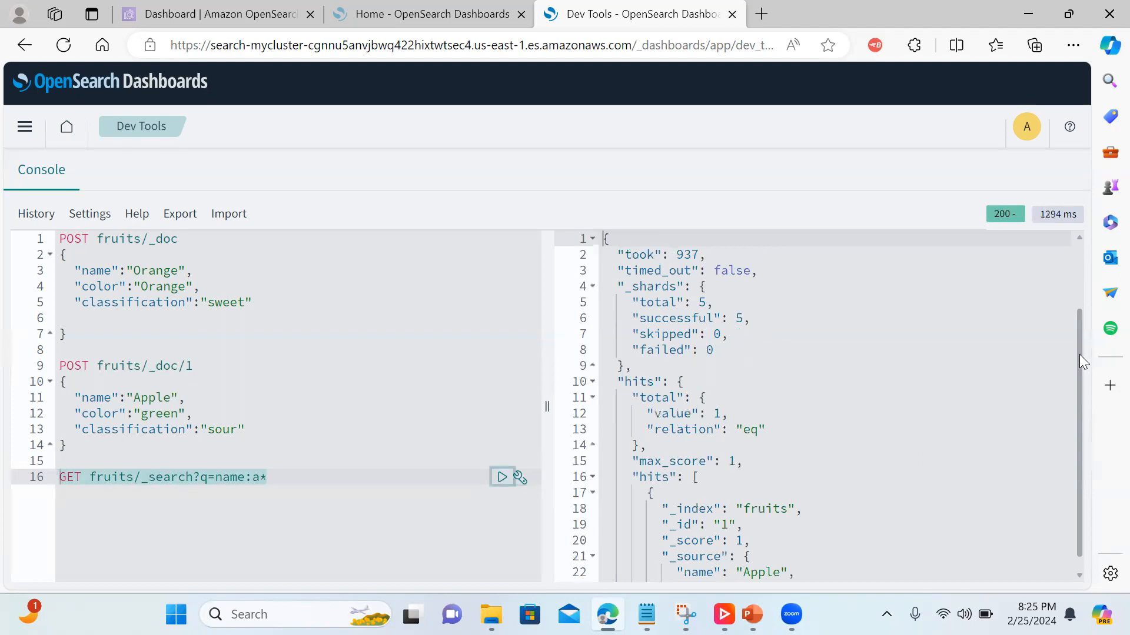
drag(1080, 354, 1074, 451)
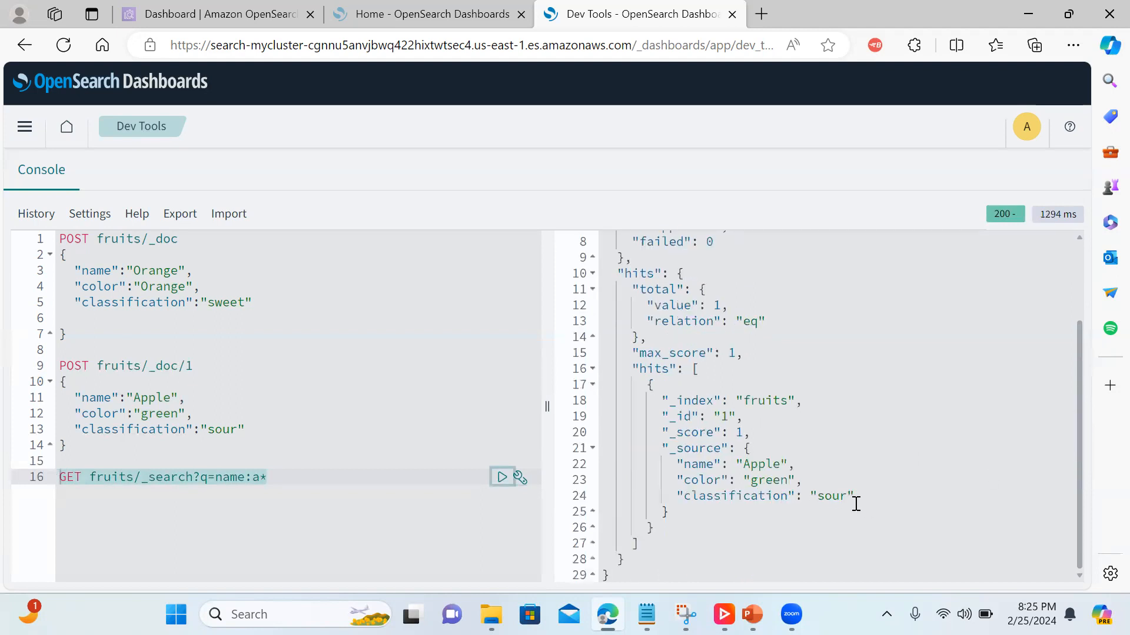
drag(856, 498, 657, 405)
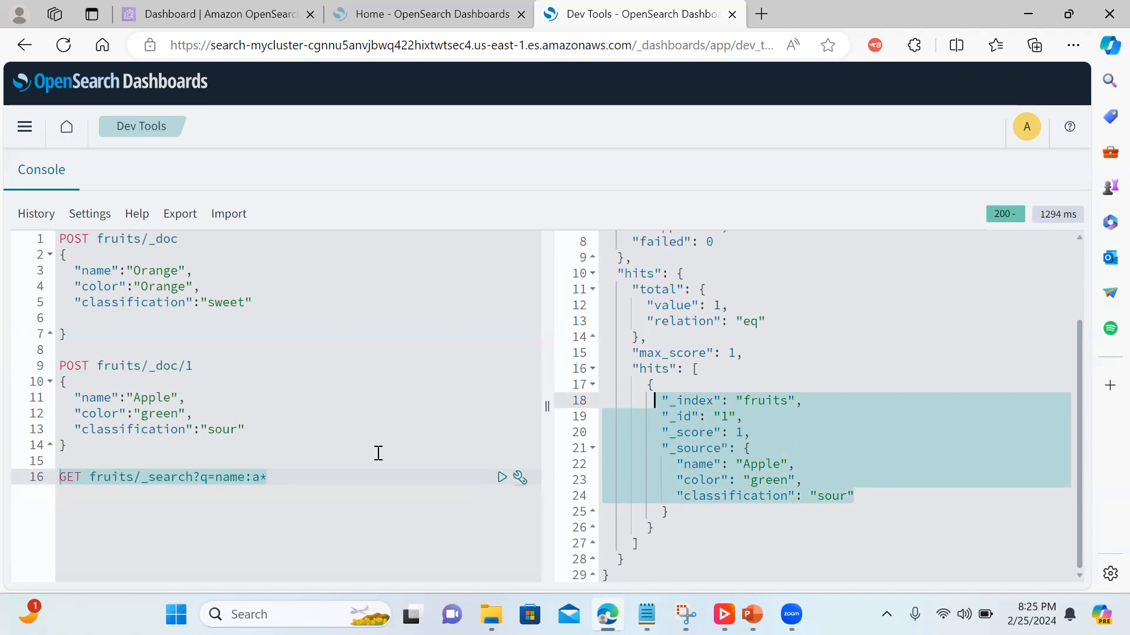
click(269, 481)
key(Return)
key(Return)
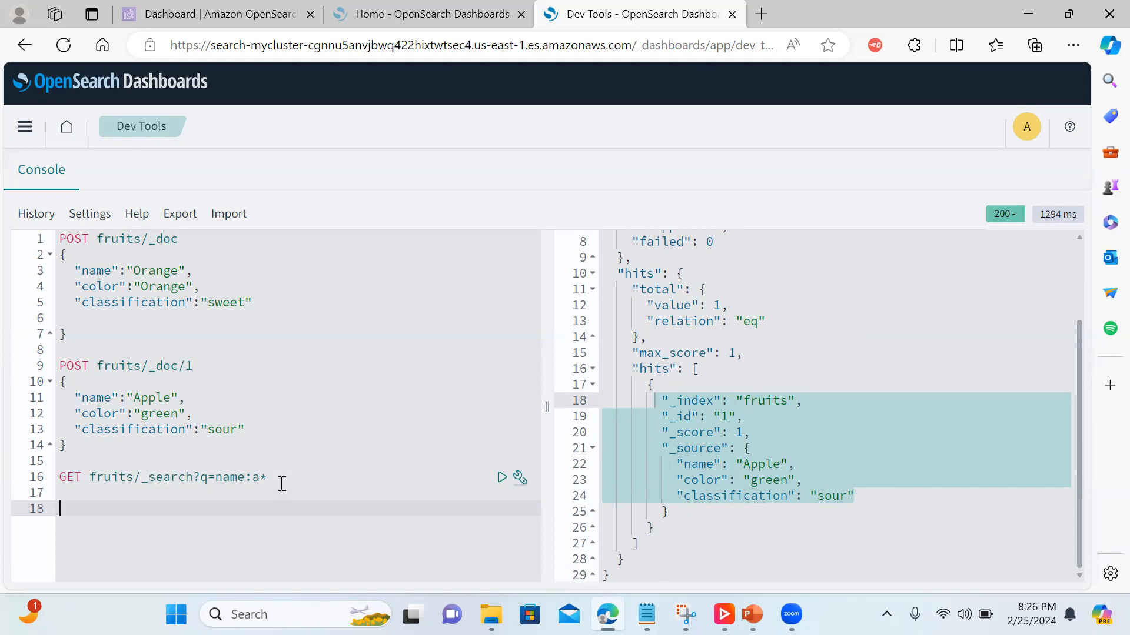
Start a POST /_bulk request line below the search, fixing a mistyped Delete
key(Return)
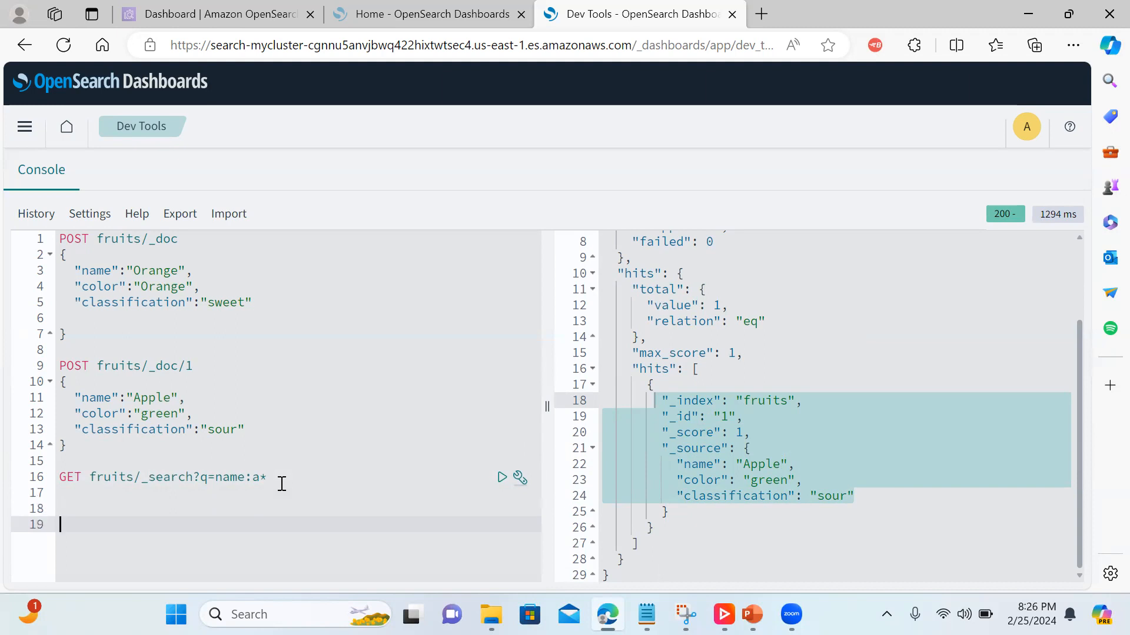
text(Delete)
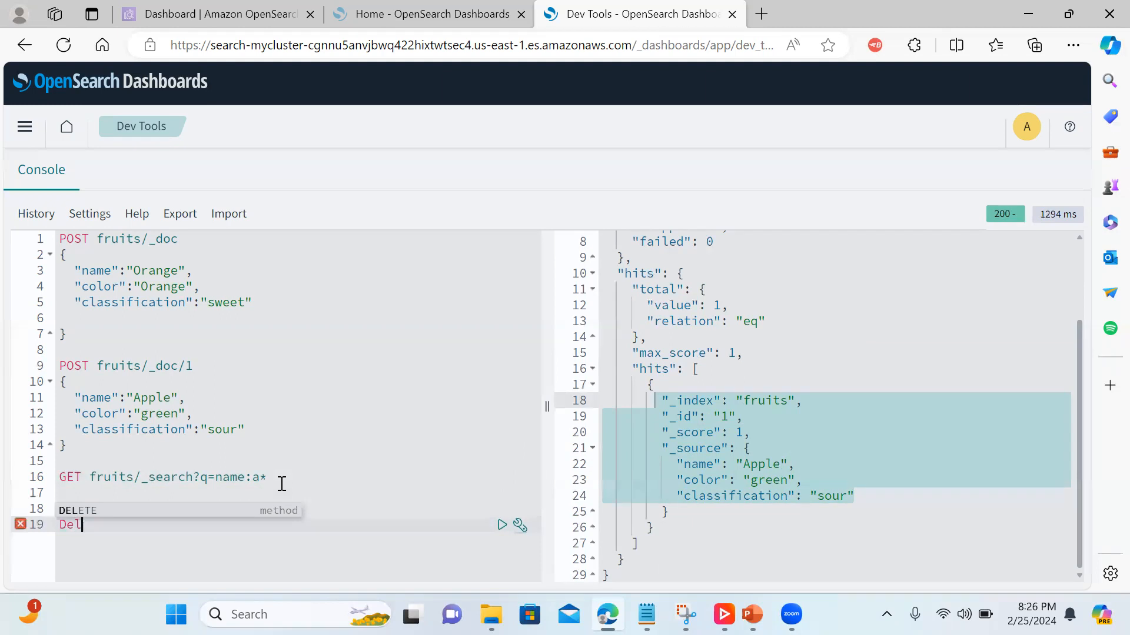
key(BackSpace)
key(BackSpace)
key(BackSpace)
key(BackSpace)
key(BackSpace)
key(BackSpace)
key(BackSpace)
key(Return)
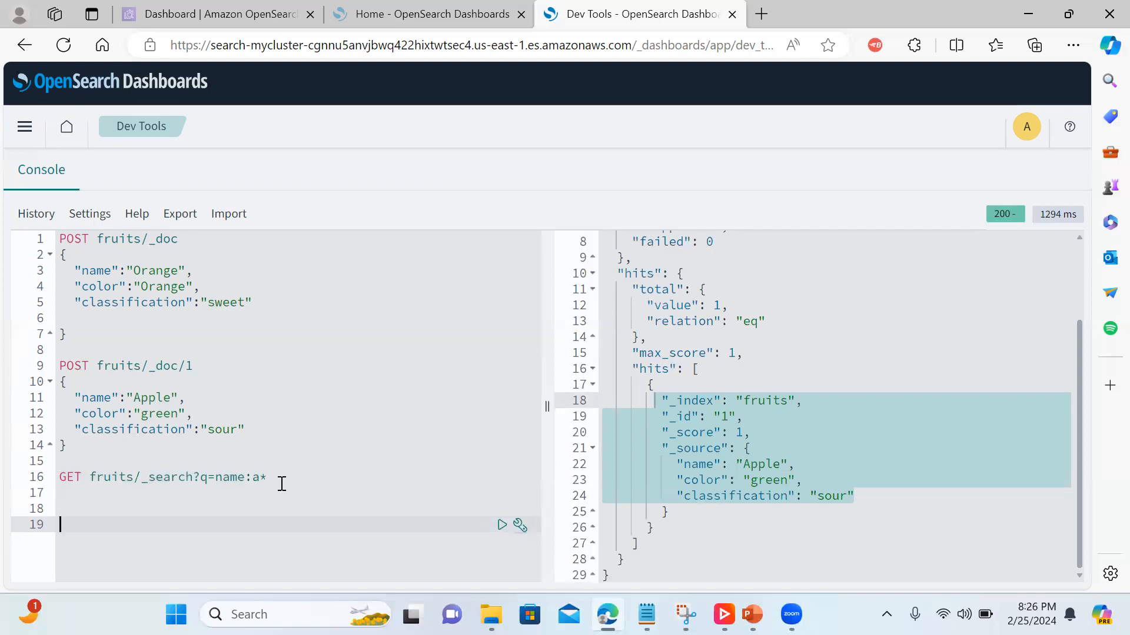
text(Post)
key(BackSpace)
key(BackSpace)
key(BackSpace)
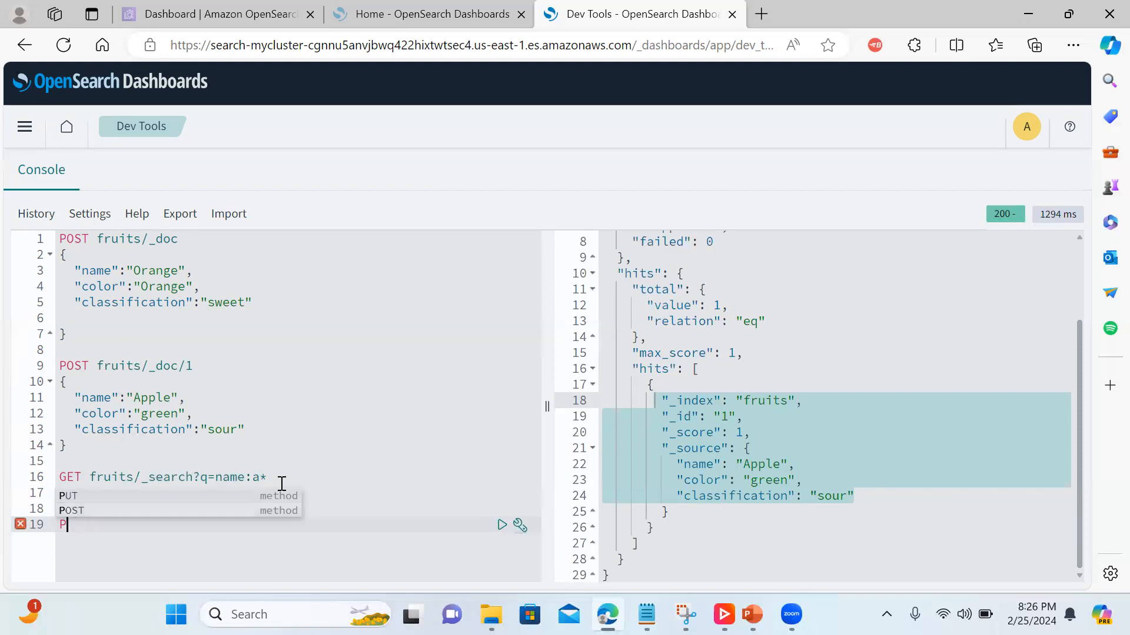
text(OST)
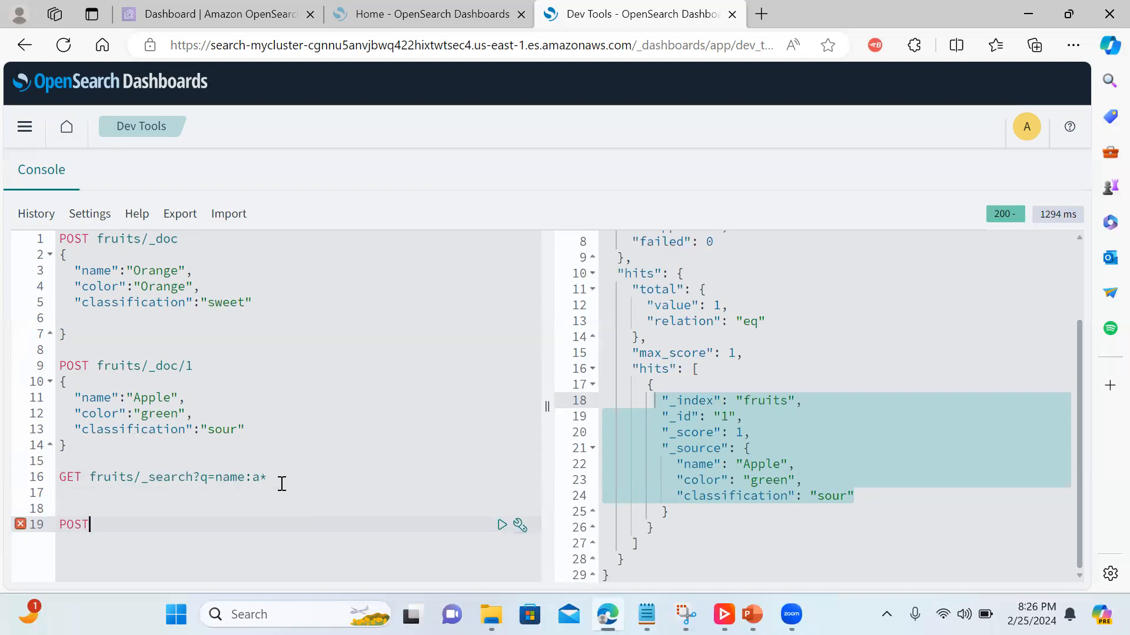
text( /)
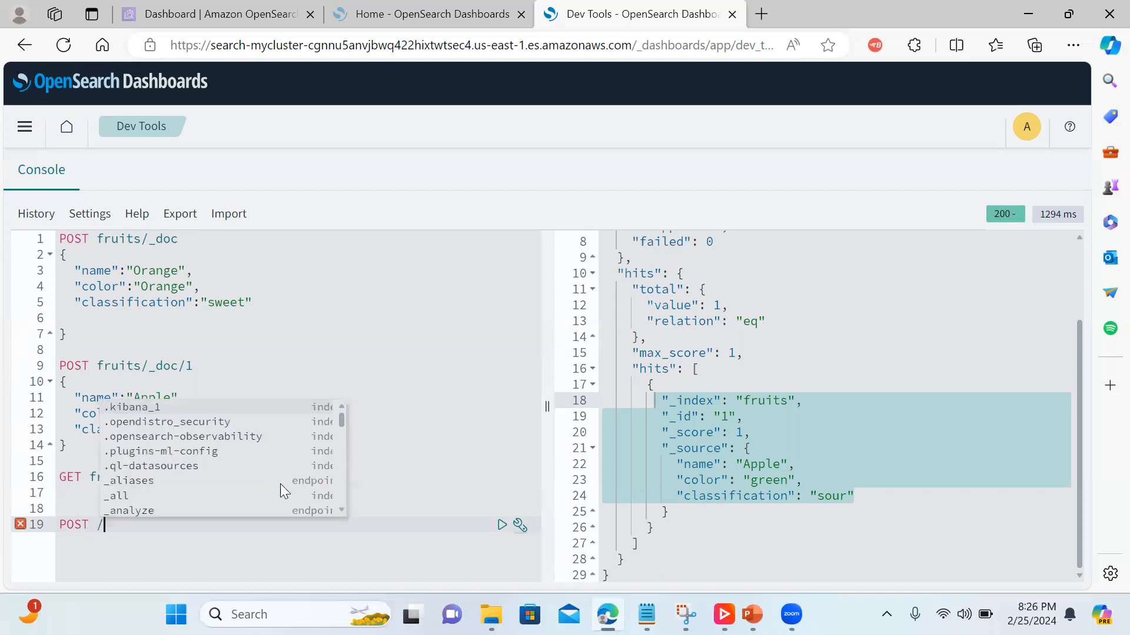
text(_bulk)
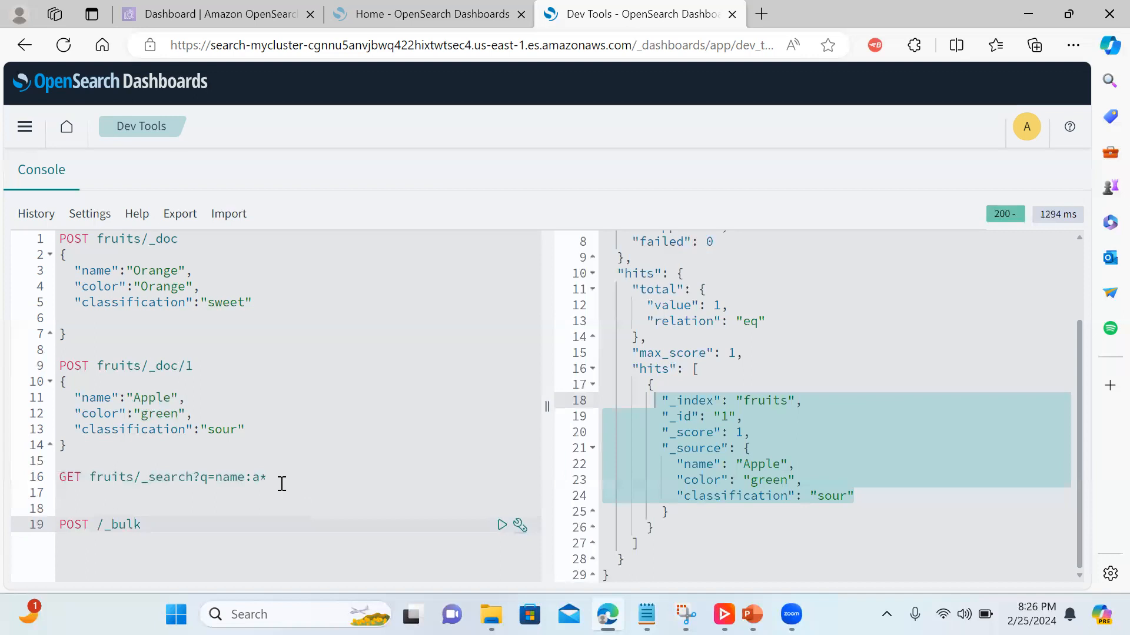
Write the bulk create action line for index fruits with quoted _id "45"
key(Return)
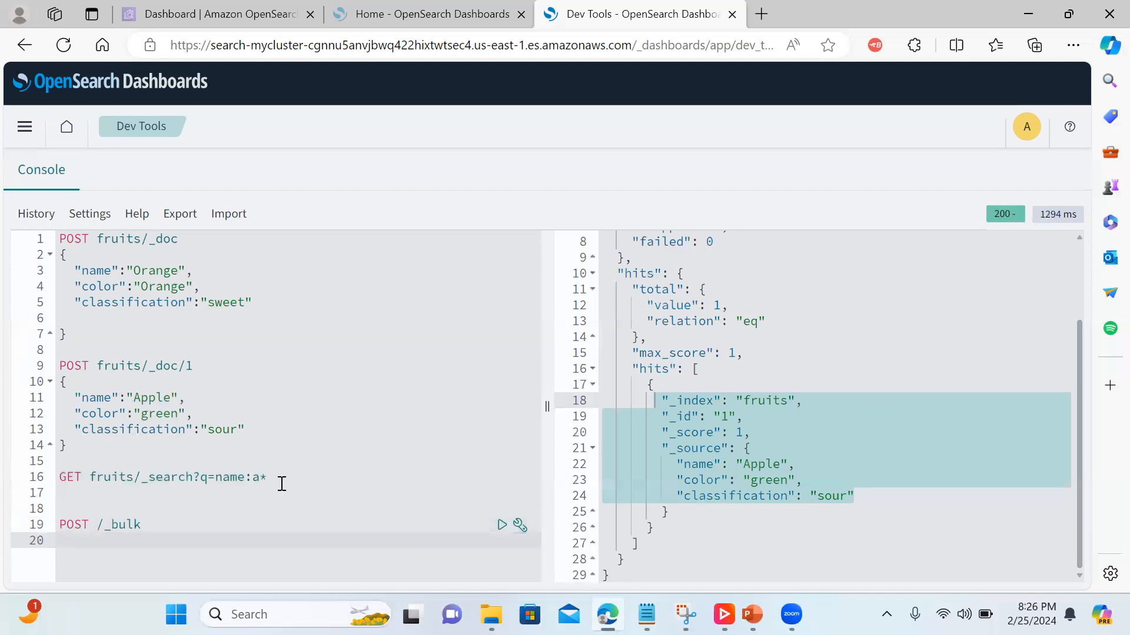
text({)
text(})
text(")
text(create)
text(:)
text({)
text(")
text(_index)
text(:)
text(")
text(fryu)
key(BackSpace)
key(BackSpace)
text(uits")
text(,)
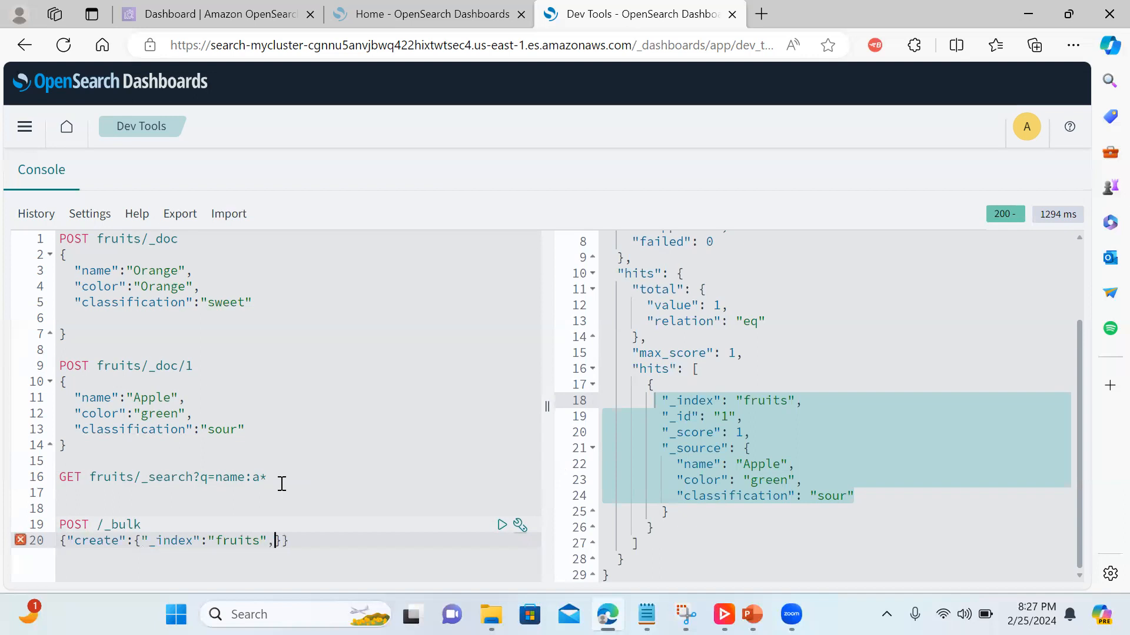
text(")
text(_id")
text(:)
text(45)
text(")
key(Left)
key(Left)
key(Left)
text(")
key(End)
key(Return)
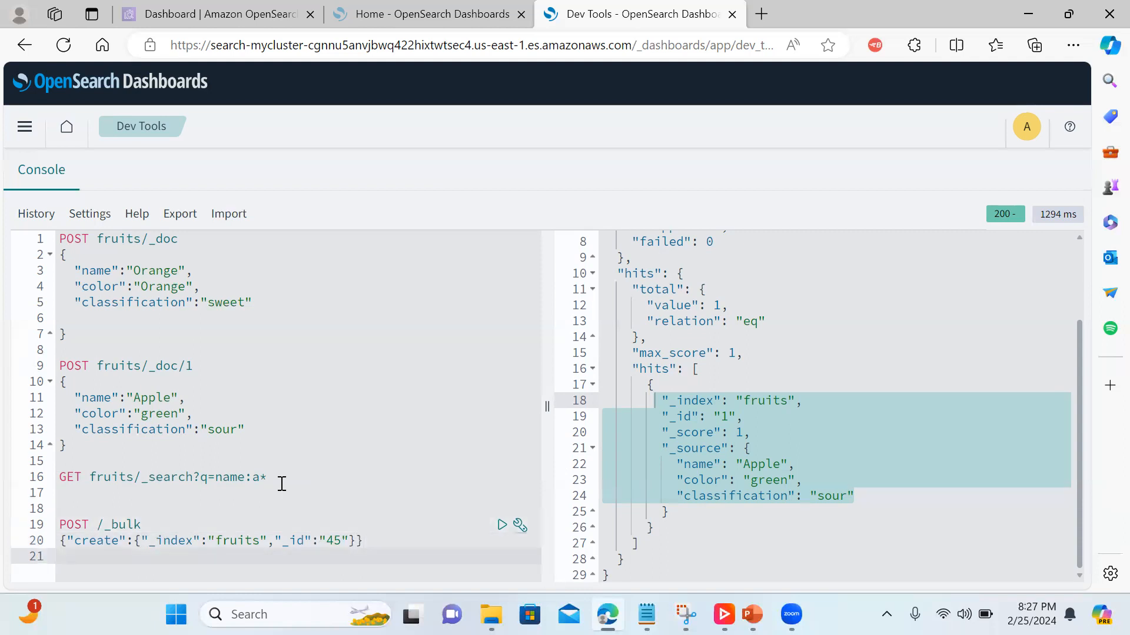
text({})
Write the green kiwi document line and paste a copy of both bulk lines
key(Left)
text(")
text(name)
text(:"")
text(ki)
text(wi)
text(,")
text(color)
text(")
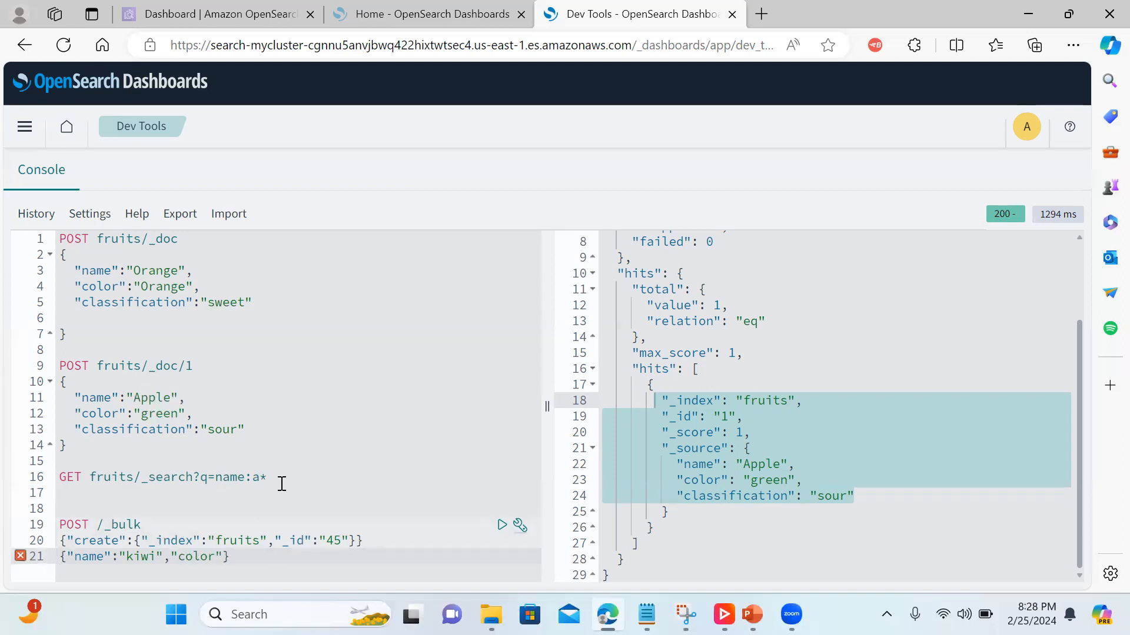
text(:"gr)
text(een)
text(")
drag(300, 556, 58, 542)
key(ctrl+c)
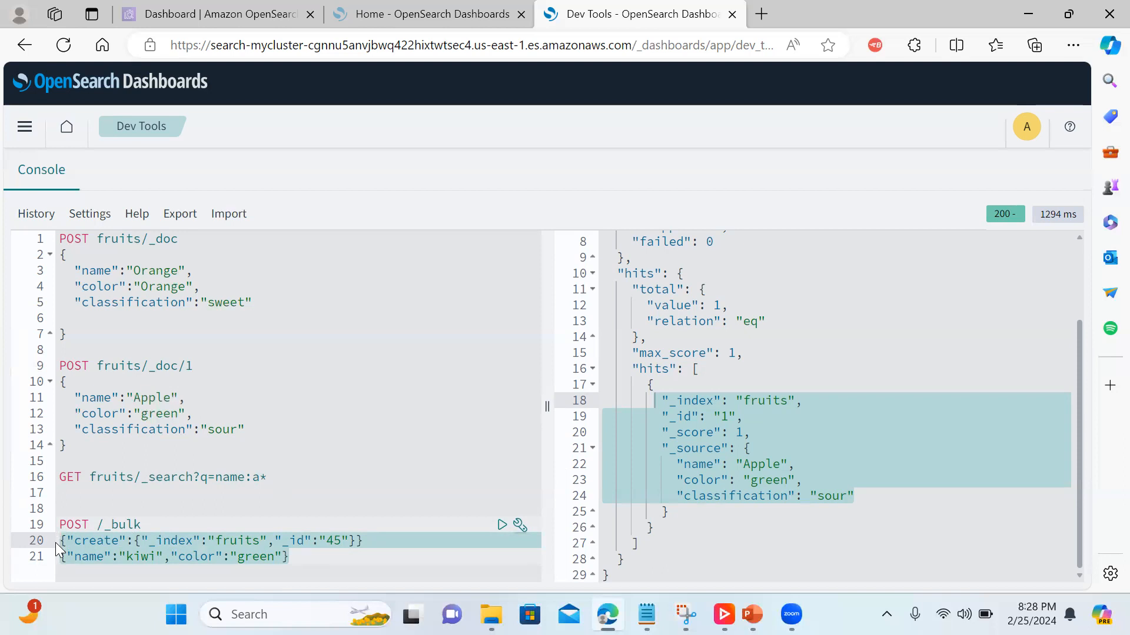
click(312, 562)
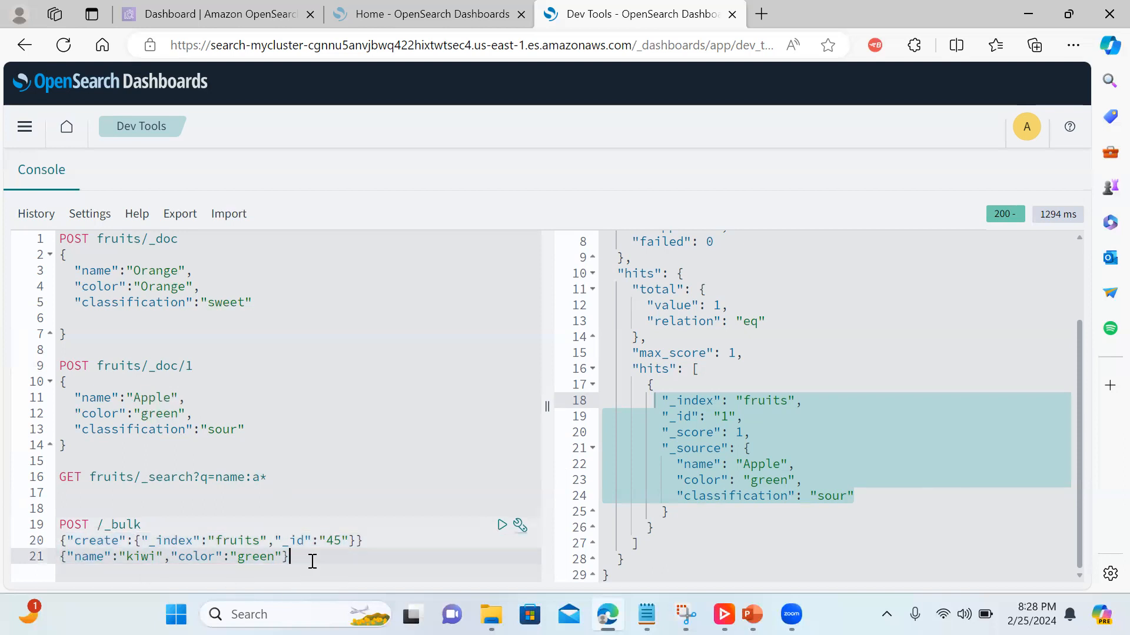
key(Return)
key(ctrl+v)
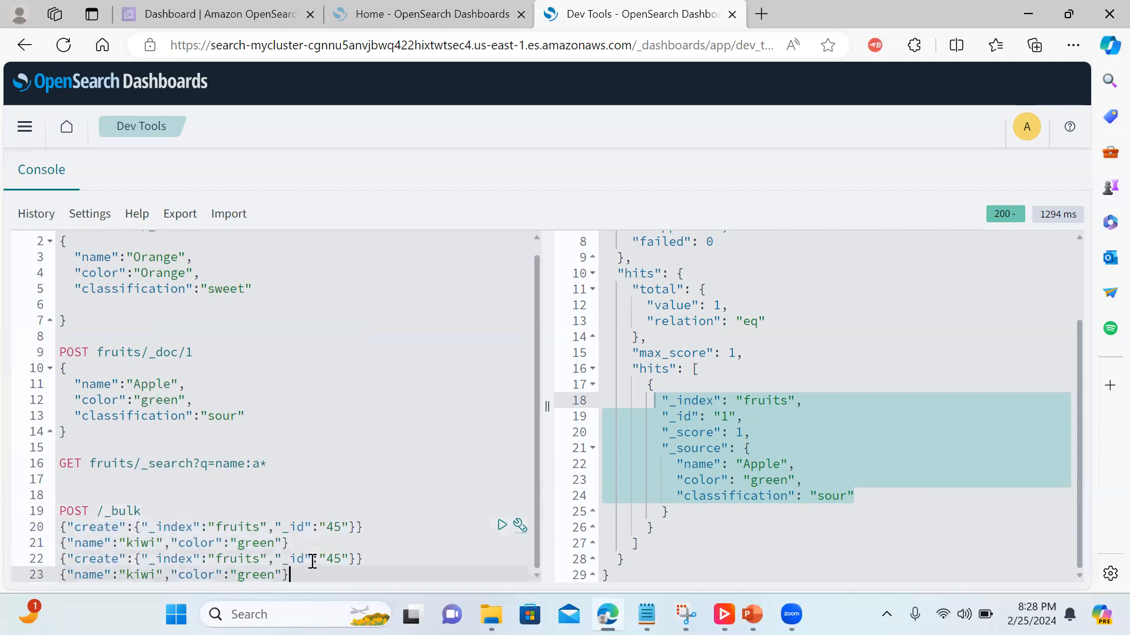
Change the copied lines to id 46, name mango, color yellow
click(346, 559)
key(BackSpace)
text(6)
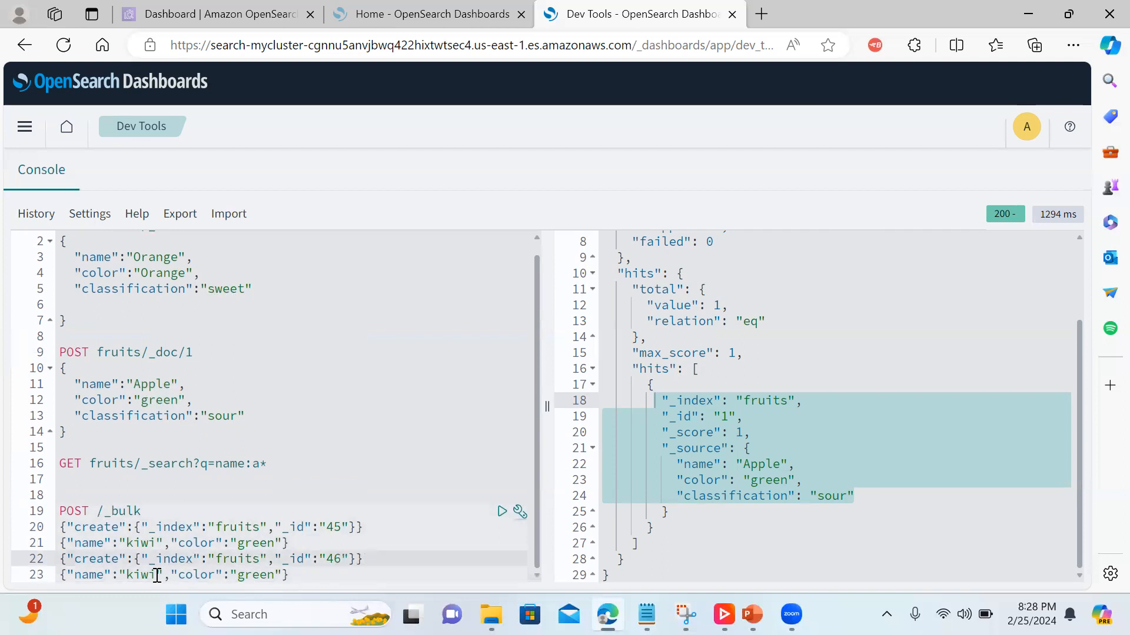
click(154, 575)
double_click(155, 575)
text(mango)
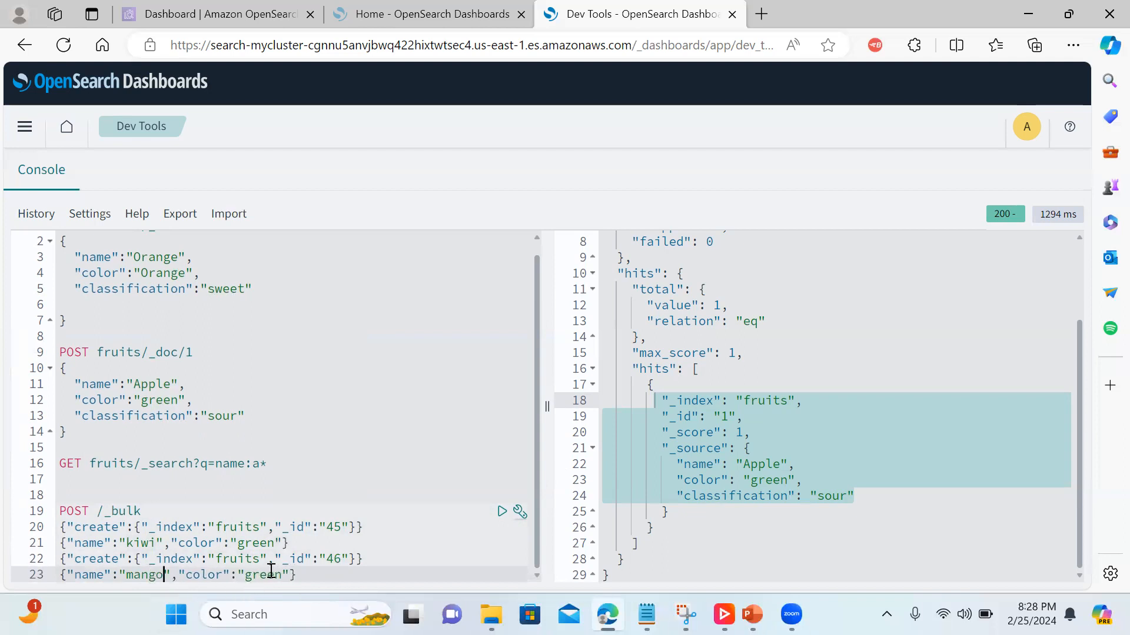
double_click(271, 574)
text(yellow)
mouse_move(304, 574)
mouse_down()
mouse_move(33, 526)
mouse_move(36, 511)
mouse_up()
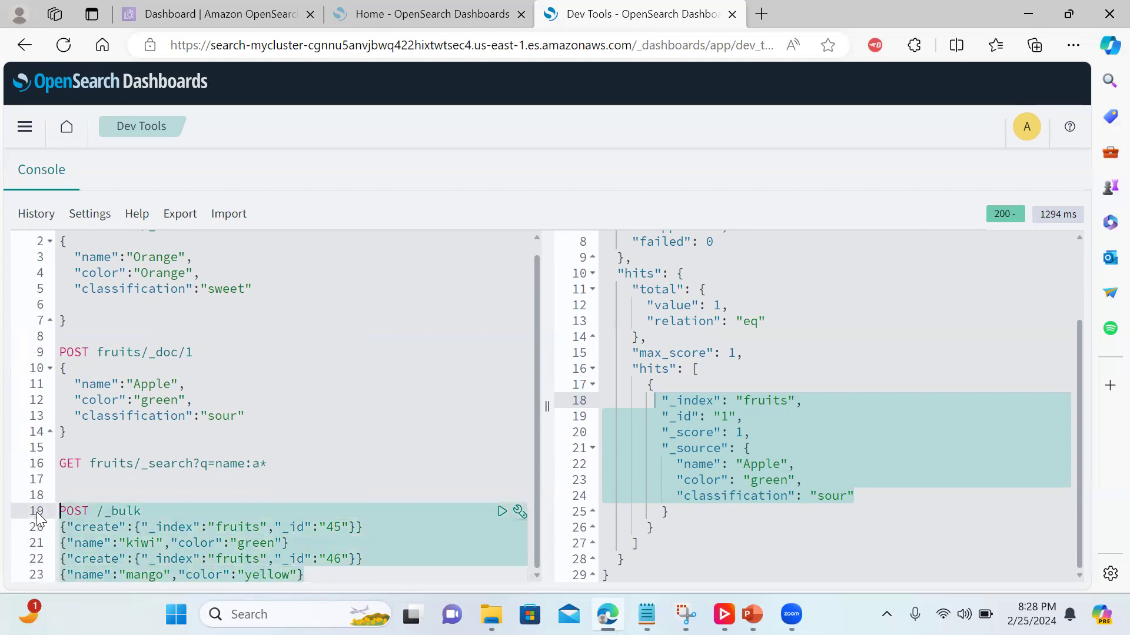
Send the bulk request, creating fruits ids 45 and 46 with status 201
click(501, 512)
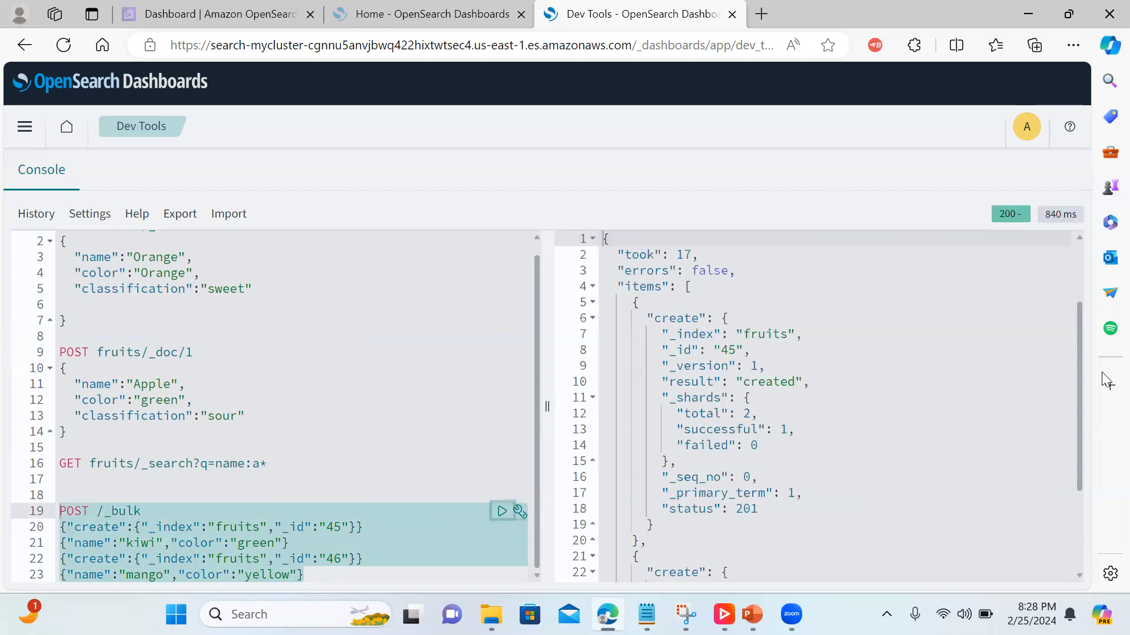
mouse_move(1078, 323)
mouse_down()
mouse_move(1078, 431)
mouse_move(1067, 261)
mouse_up()
Change the search to q=name:m* and run it, returning only the yellow mango
click(257, 463)
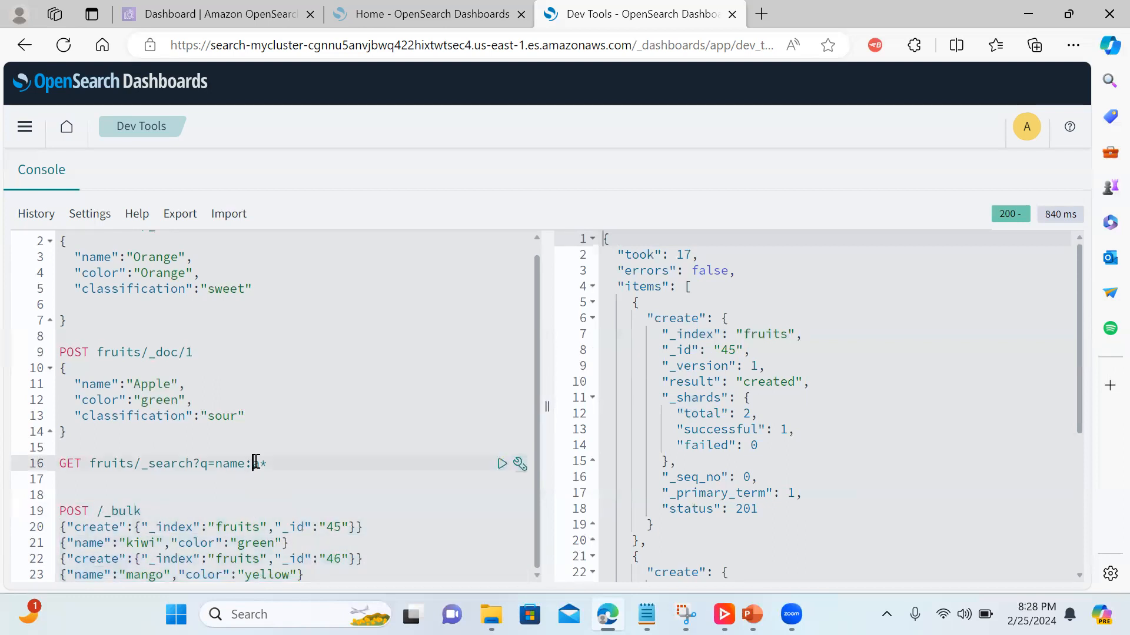
double_click(257, 464)
text(m)
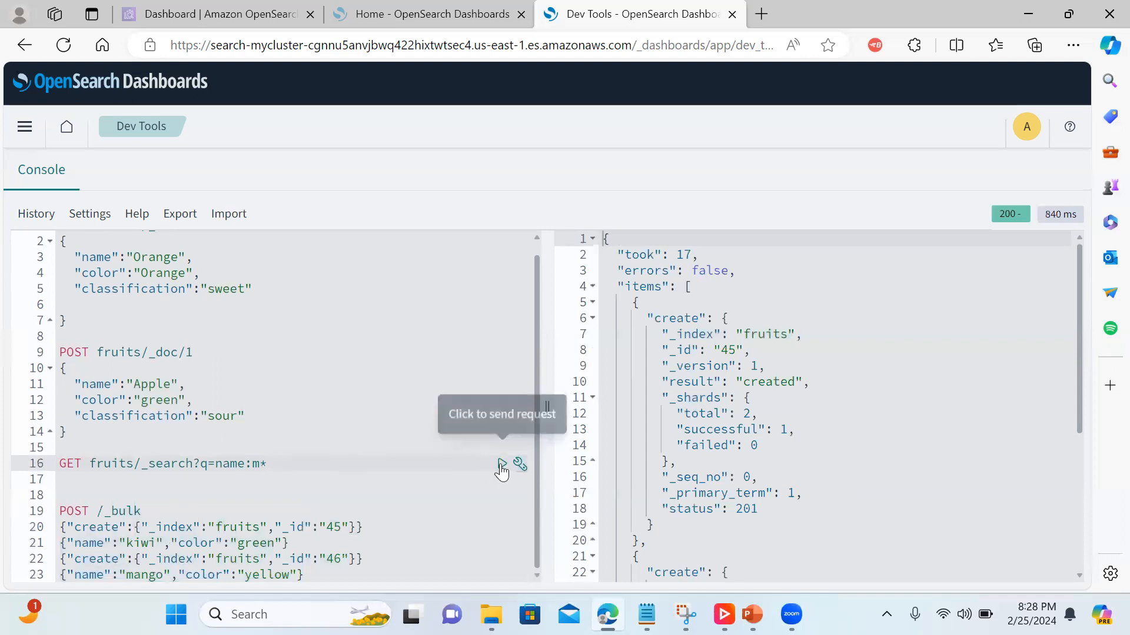
click(501, 463)
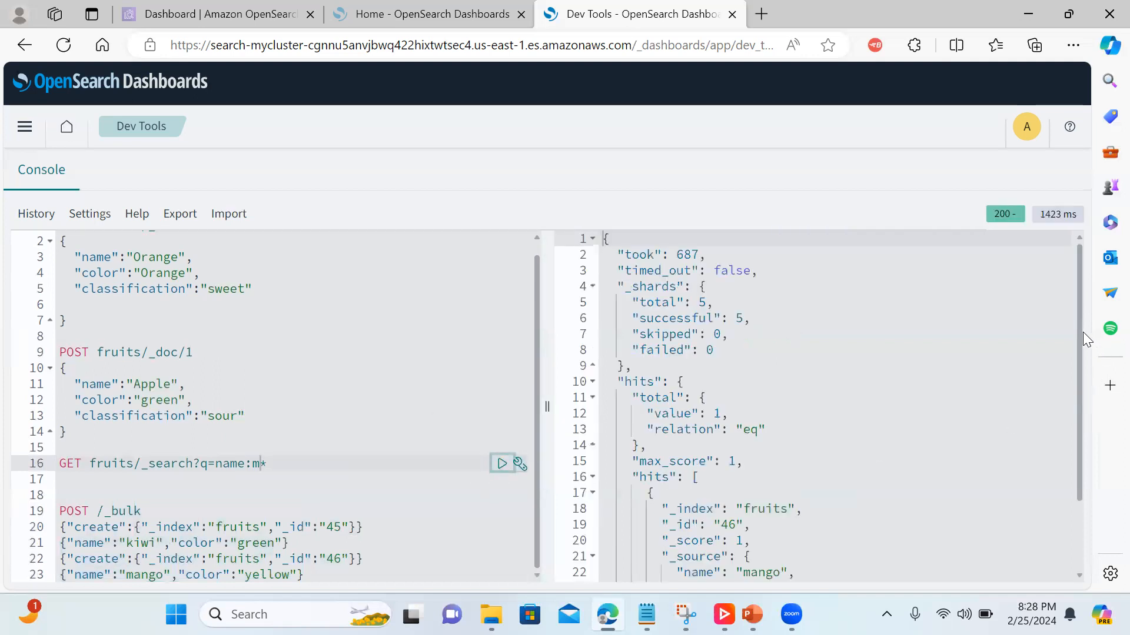
drag(1081, 330, 1079, 445)
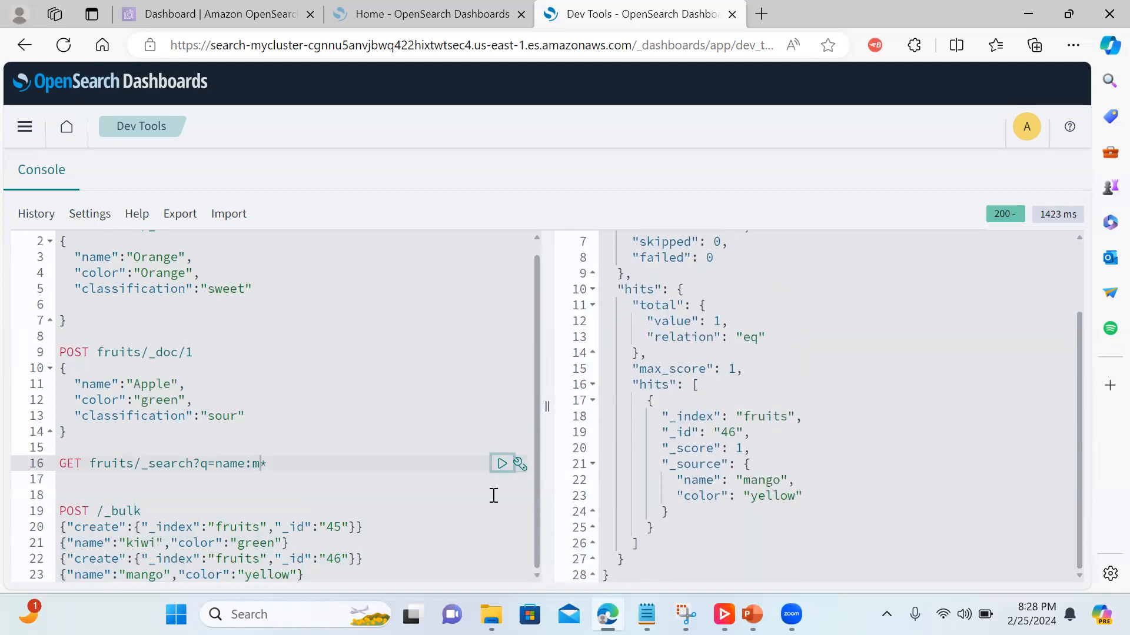
click(314, 574)
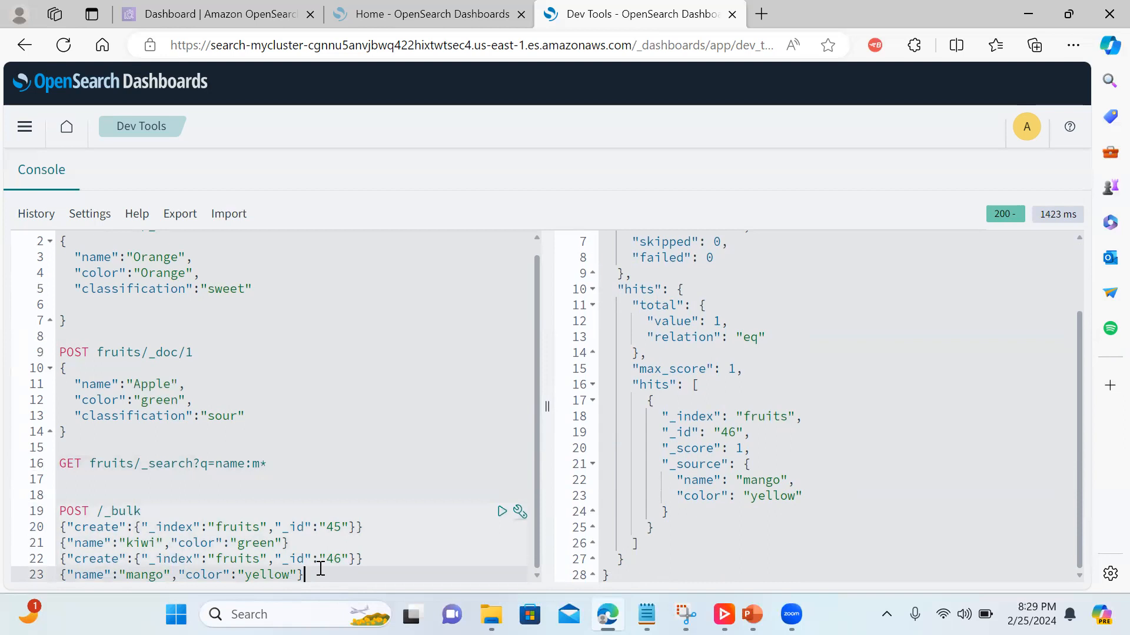
key(Return)
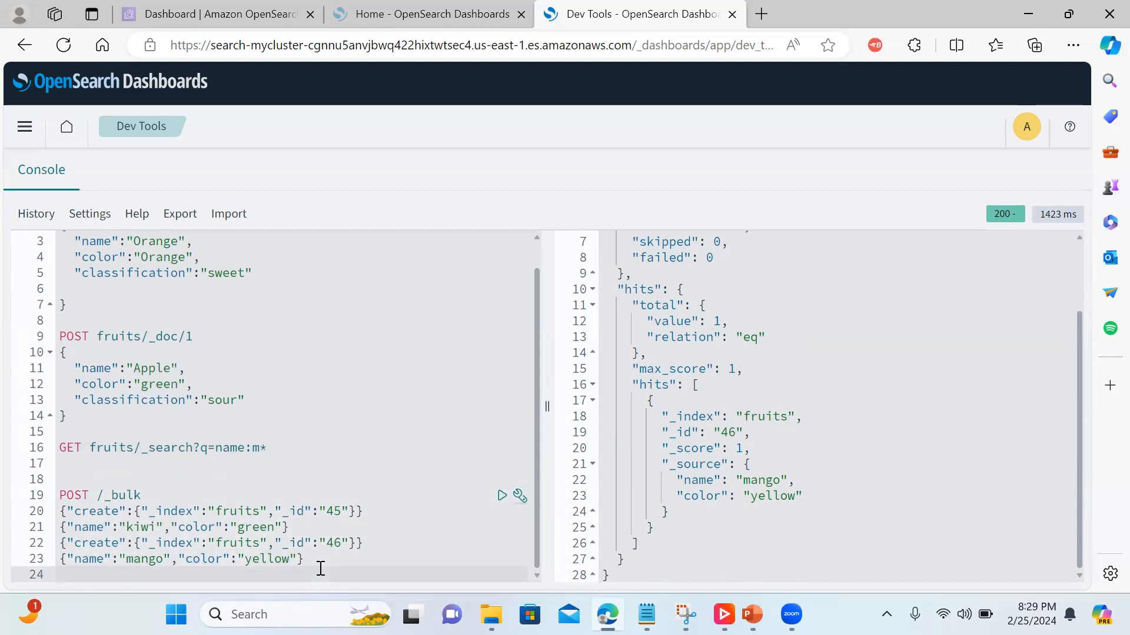
key(Return)
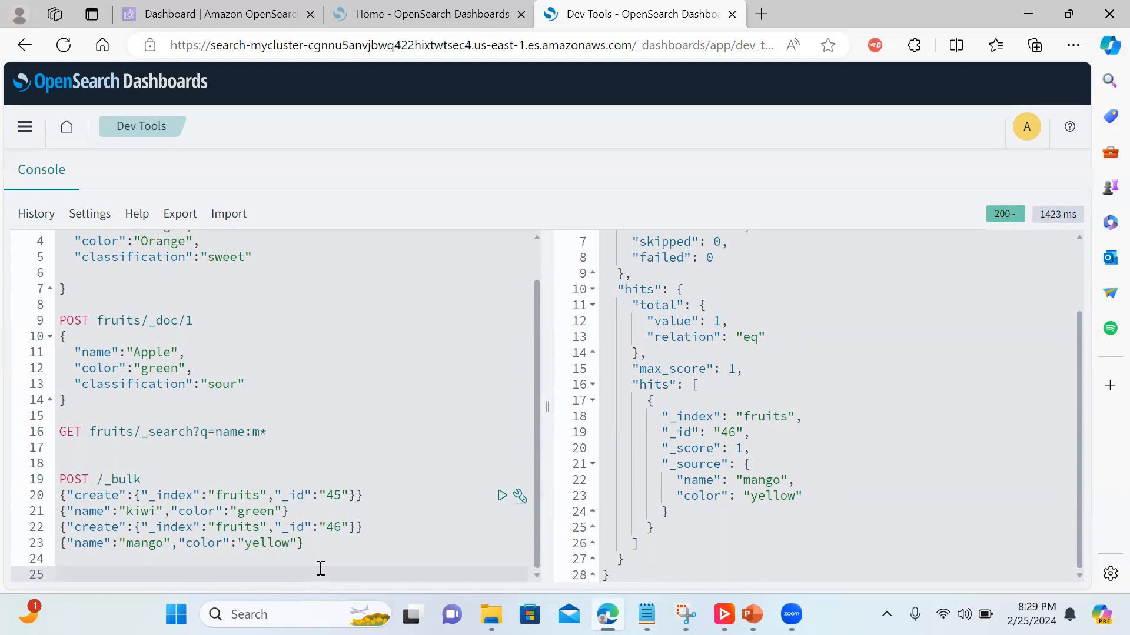
text(Delete)
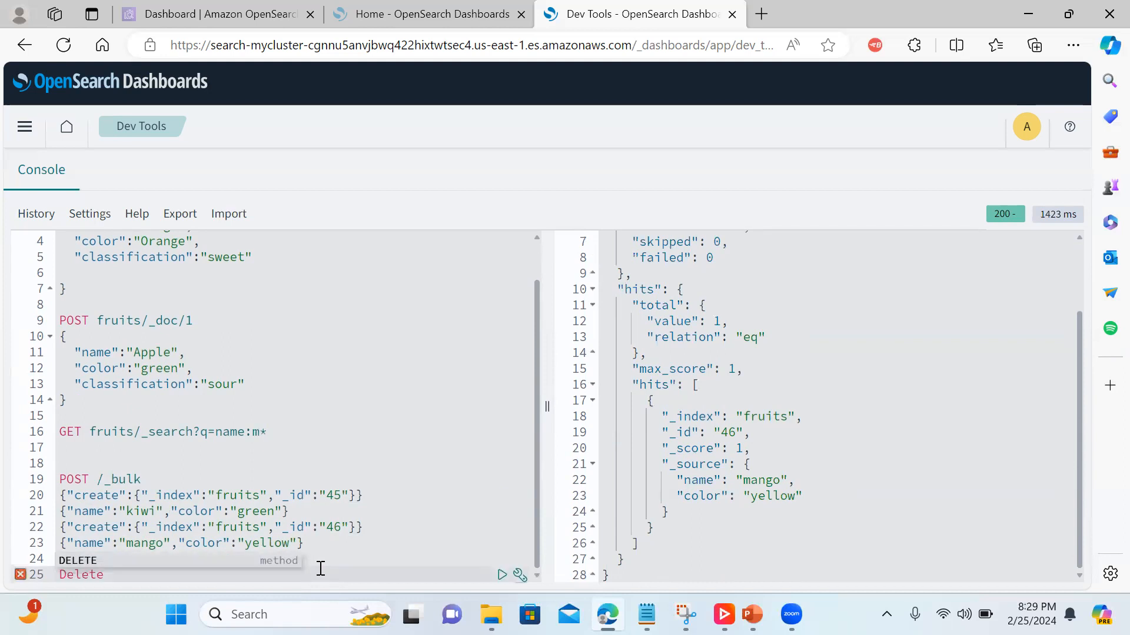
Write DELETE /fruits and send it with Ctrl+Enter
key(Return)
text(/fruits)
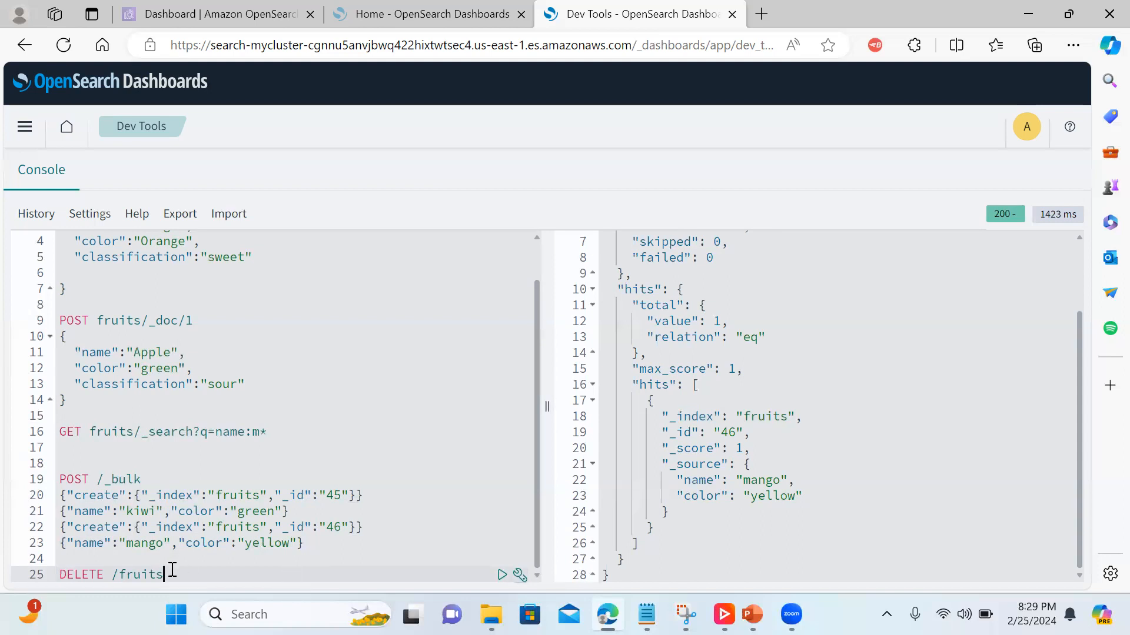
drag(172, 575, 48, 583)
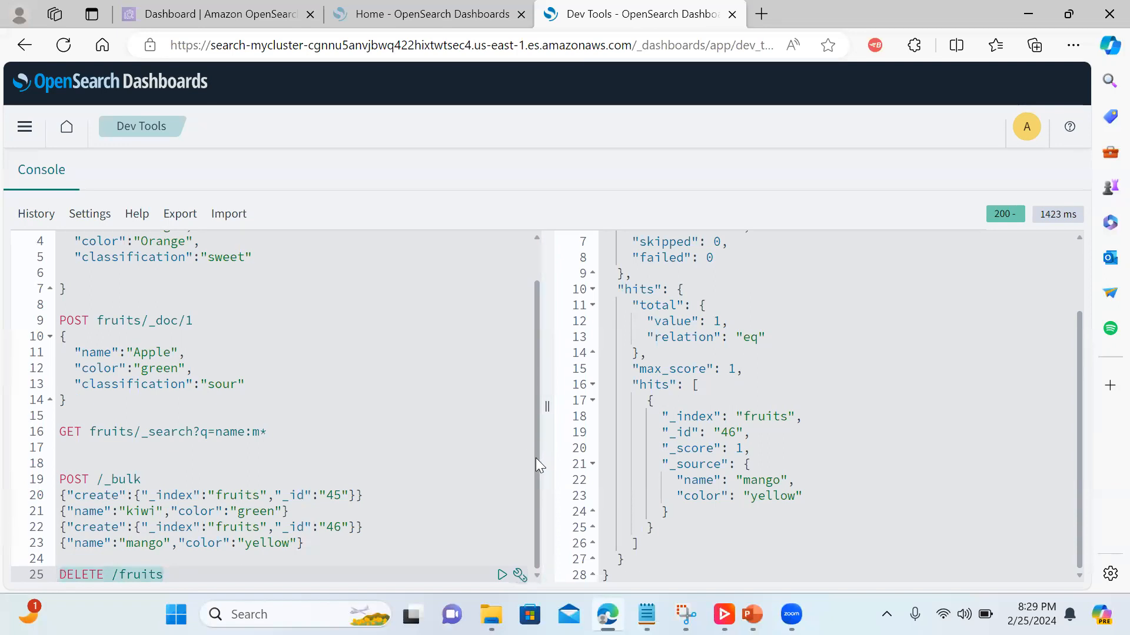
key(ctrl+Return)
drag(536, 455, 540, 435)
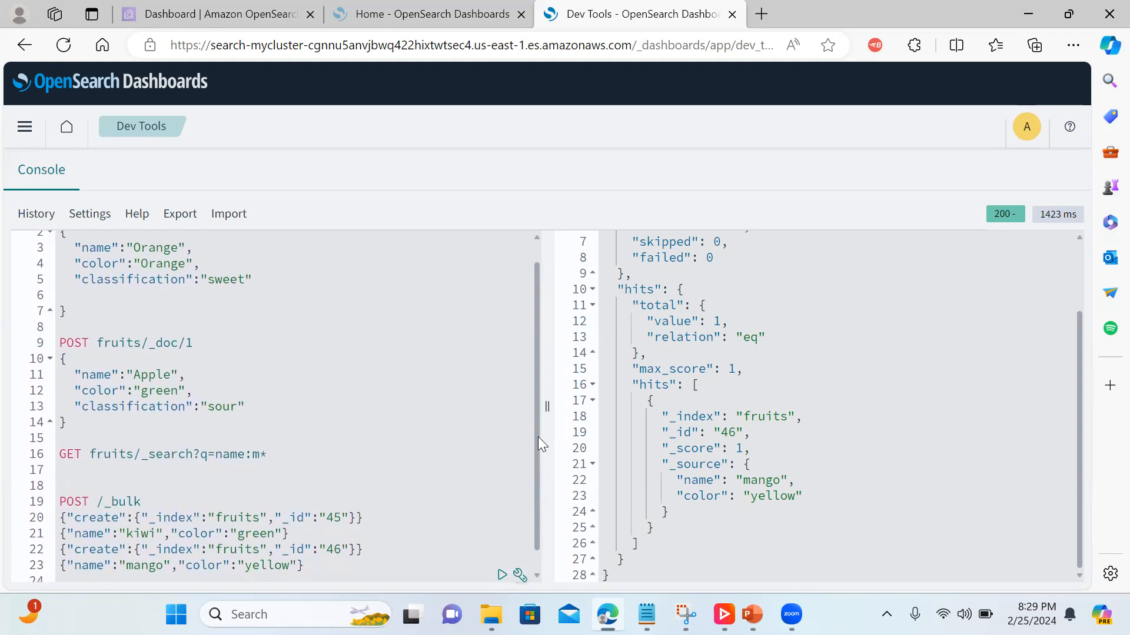
drag(537, 437, 537, 448)
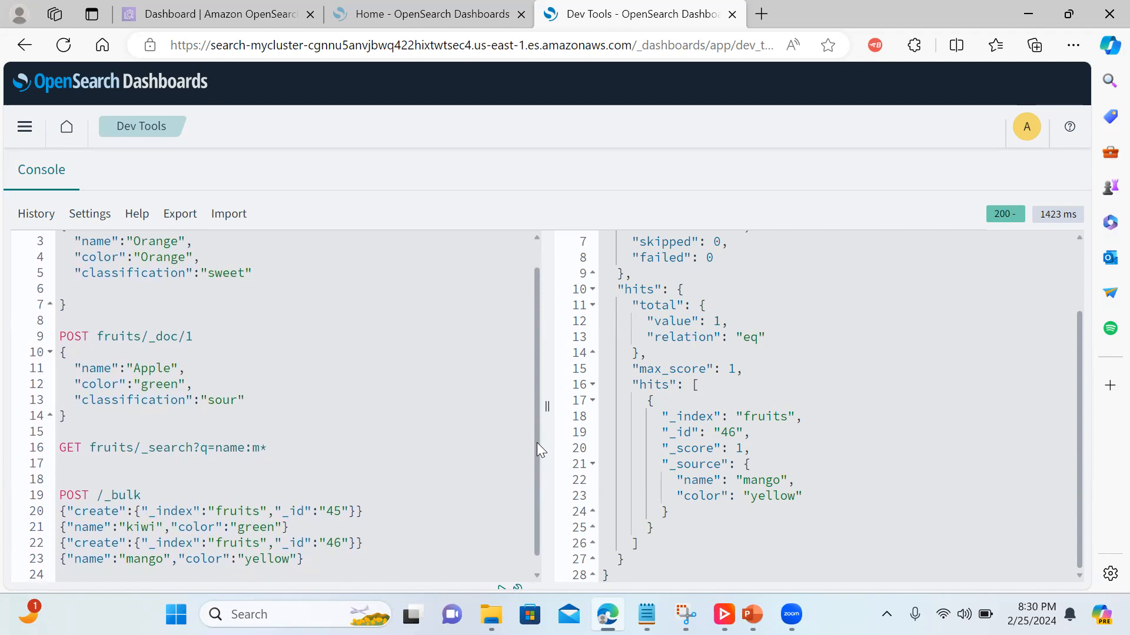
drag(537, 442, 540, 365)
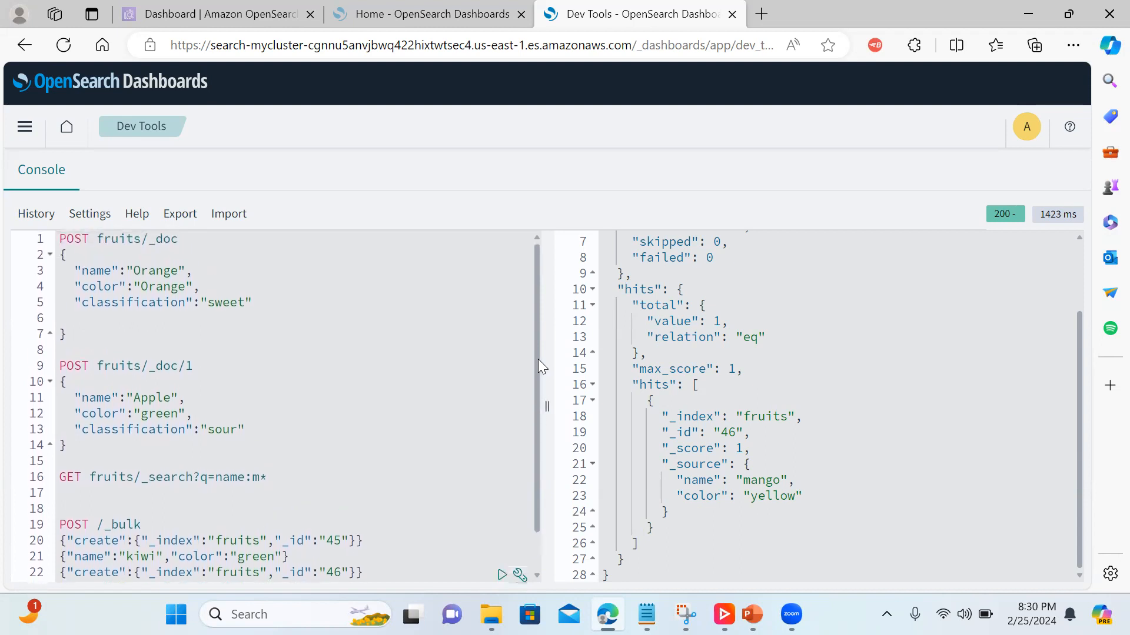
Review the Orange request and move to the Apple request
click(60, 239)
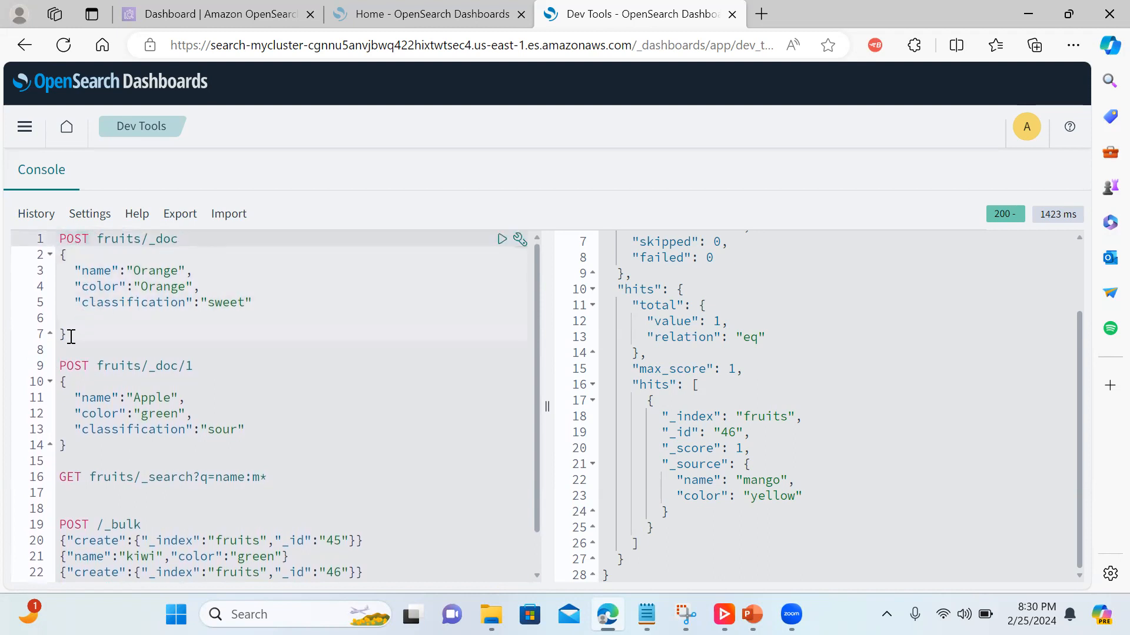
drag(71, 335, 53, 240)
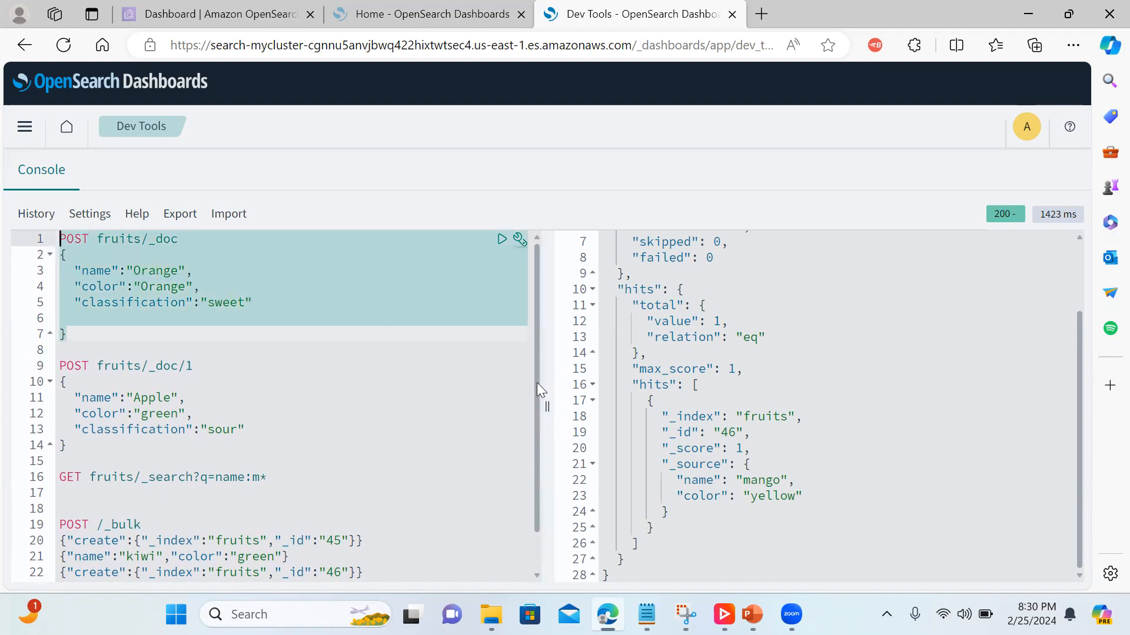
click(196, 365)
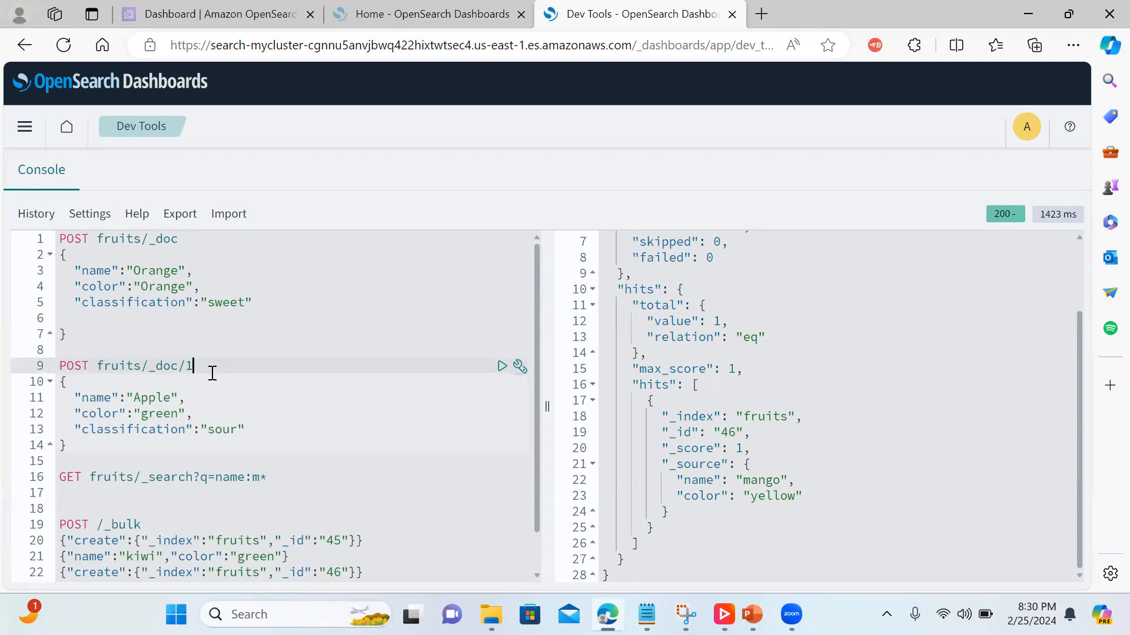
drag(88, 335, 40, 225)
Change the Apple request method from POST to PUT fruits/_doc/1
click(90, 366)
key(BackSpace)
key(BackSpace)
key(BackSpace)
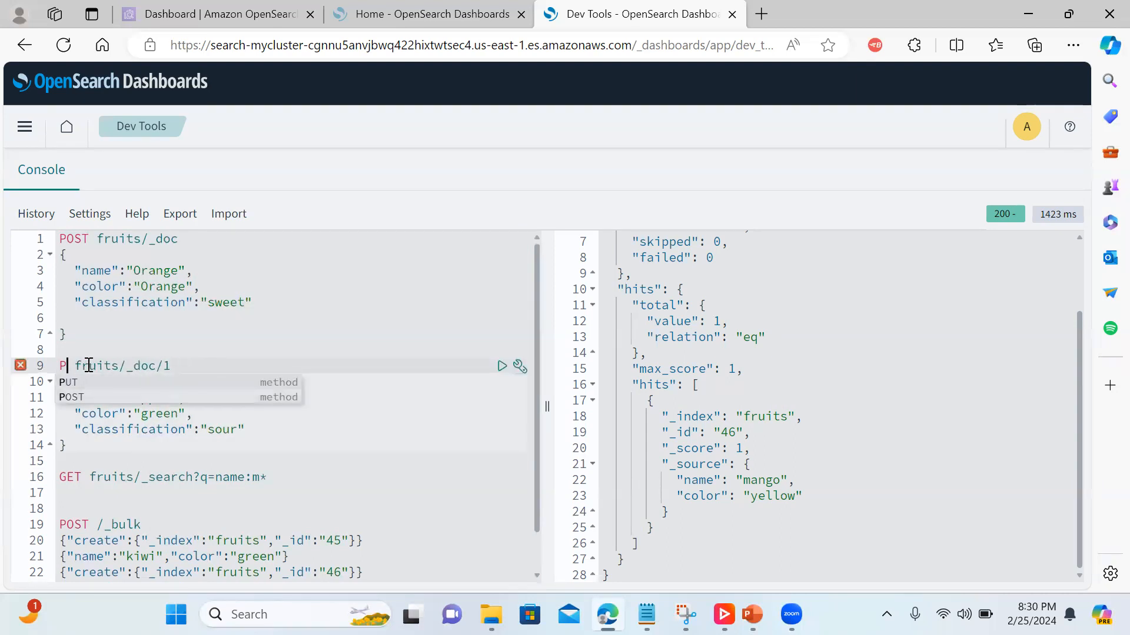
text(UT)
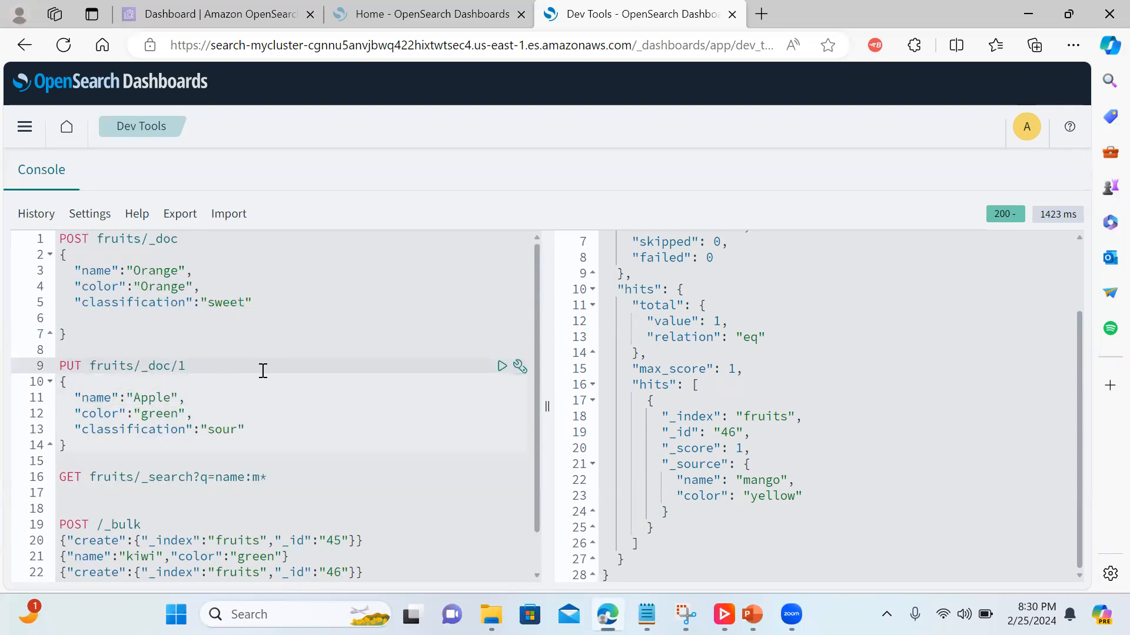
key(Down)
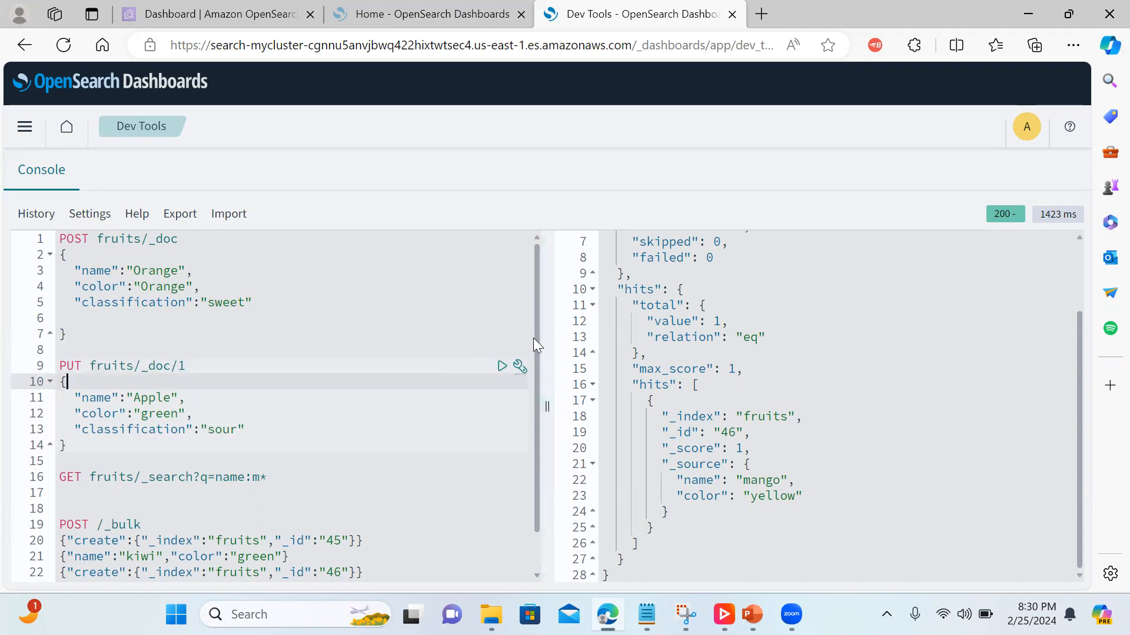
drag(533, 338, 543, 407)
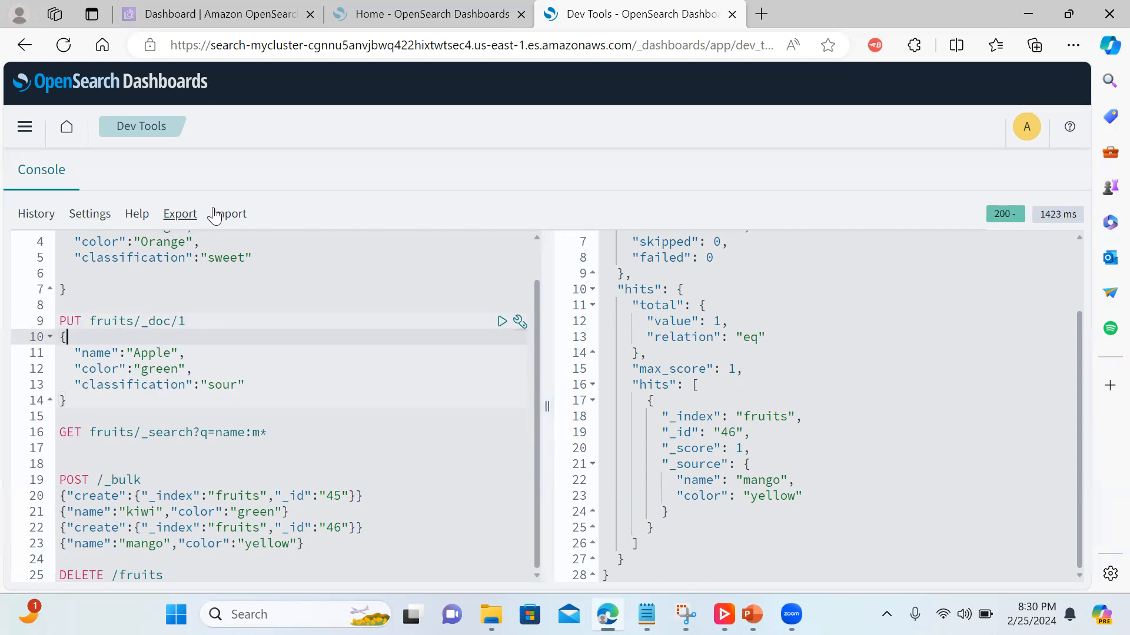
Export the console's fruit requests to a JSON file, downloaded as sense (3).json
click(180, 213)
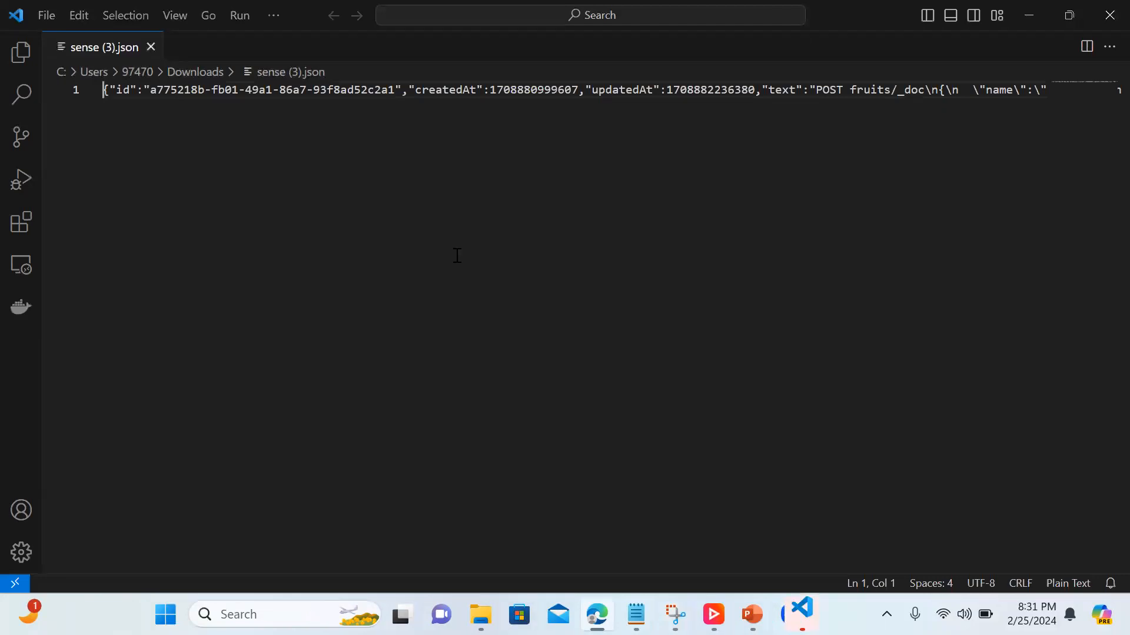
Format sense (3).json into readable lines via the editor's Format Document option
click(395, 90)
right_click(394, 91)
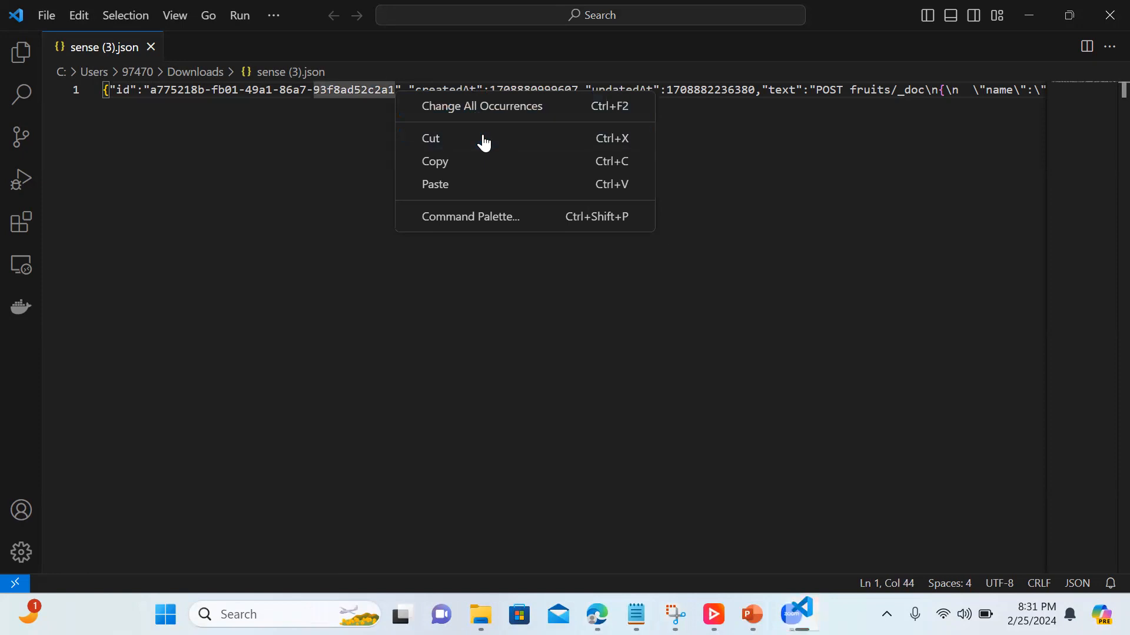
click(408, 89)
right_click(408, 90)
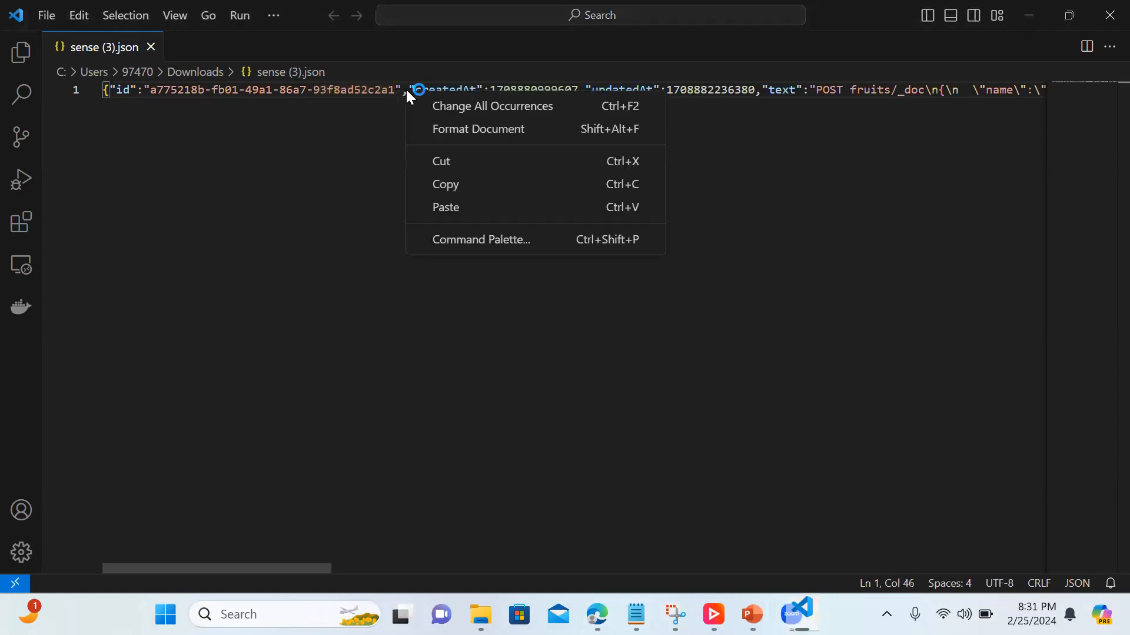
click(480, 128)
click(707, 240)
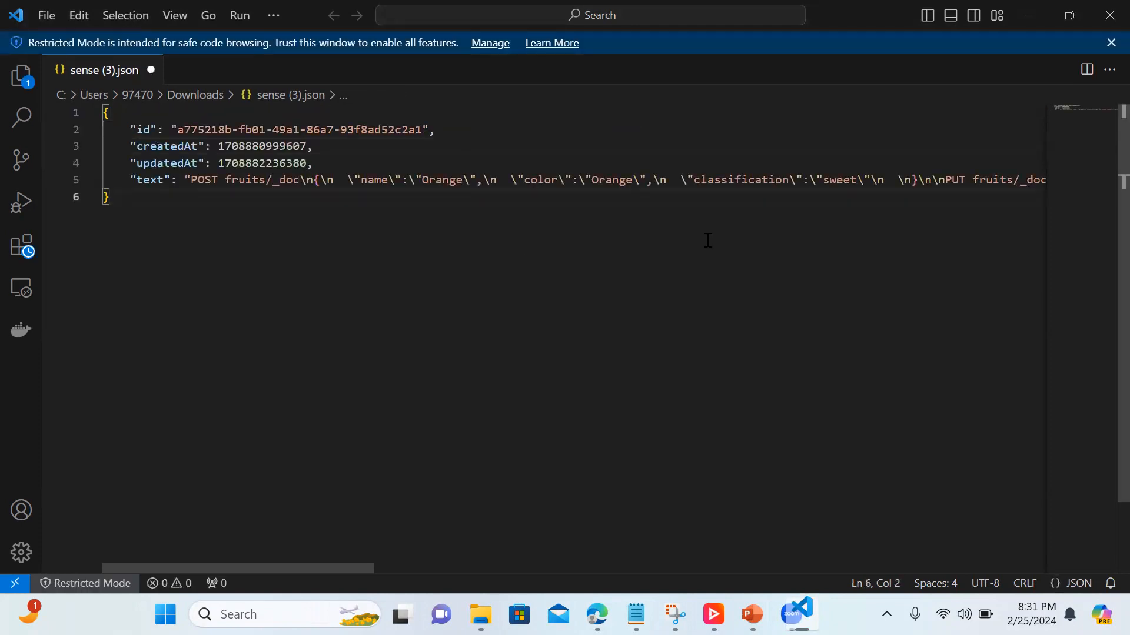
Read through the stored fruit requests text on line 5, then return to the browser console
click(355, 151)
key(Down)
key(Down)
key(Down)
key(Up)
key(ctrl+Right)
key(ctrl+Right)
key(ctrl+Right)
key(ctrl+Right)
key(ctrl+Right)
key(ctrl+Right)
key(ctrl+Right)
key(ctrl+Right)
key(ctrl+Right)
key(ctrl+Right)
key(ctrl+Right)
key(ctrl+Right)
key(ctrl+Right)
key(ctrl+Right)
key(ctrl+Right)
key(ctrl+Right)
key(ctrl+Right)
key(ctrl+Right)
key(ctrl+Right)
key(ctrl+Right)
key(ctrl+Right)
key(ctrl+Right)
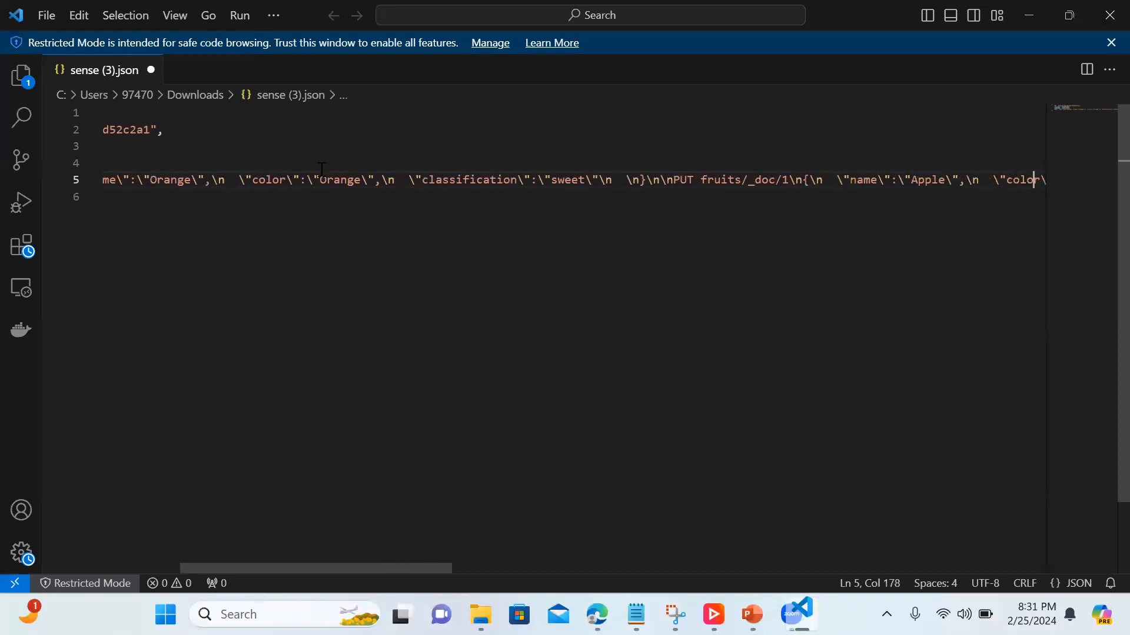
key(ctrl+Right)
key(ctrl+Right)
key(ctrl+Right)
key(ctrl+Right)
key(ctrl+Right)
key(ctrl+Right)
key(ctrl+Right)
key(ctrl+Right)
key(ctrl+Right)
key(ctrl+Right)
key(ctrl+Right)
key(ctrl+Right)
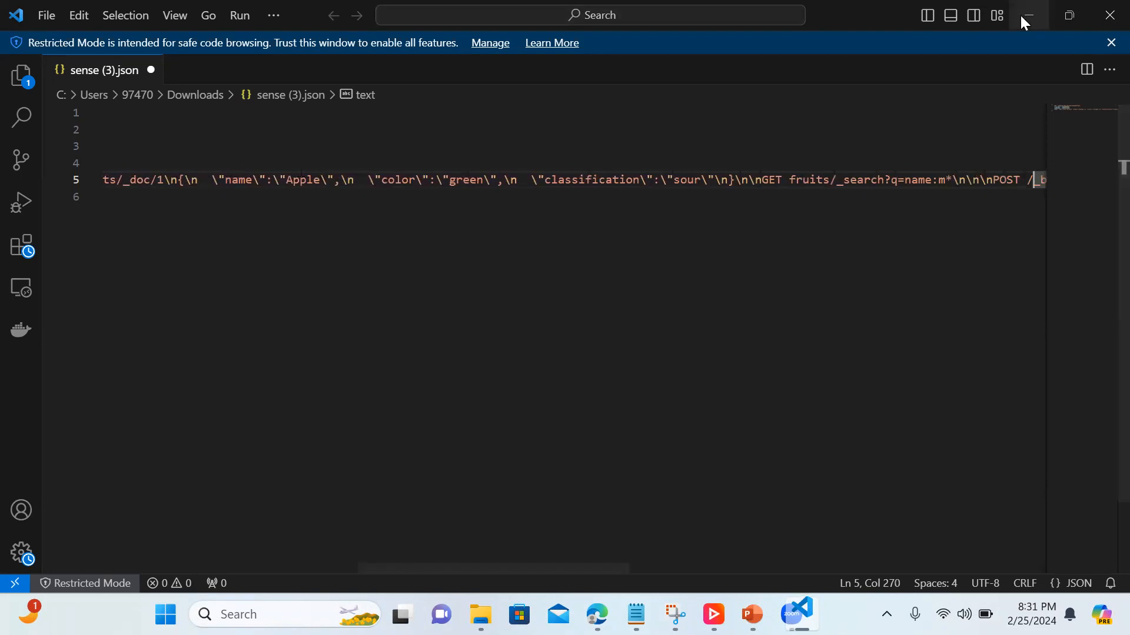
double_click(1020, 15)
click(899, 149)
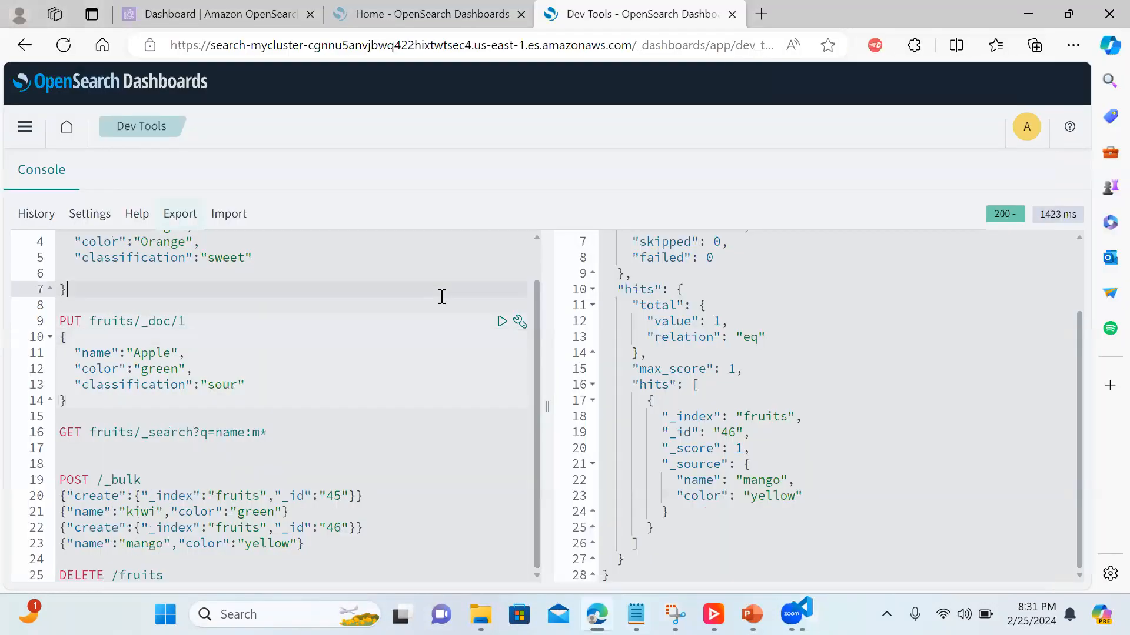
click(442, 297)
scroll(1080, 318, up, 3)
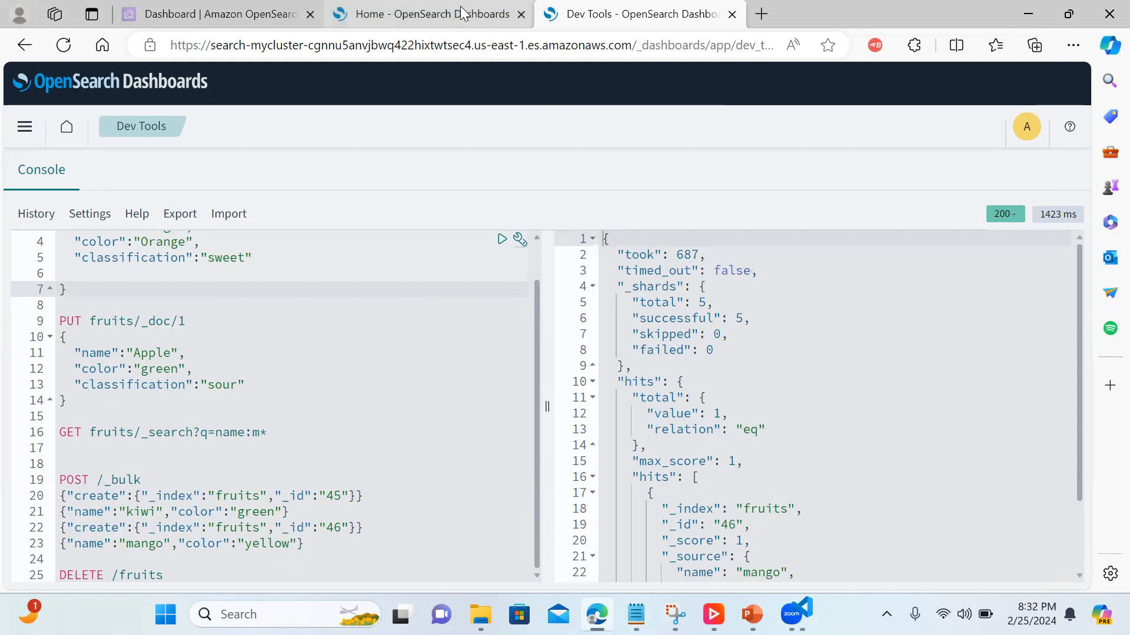
click(432, 14)
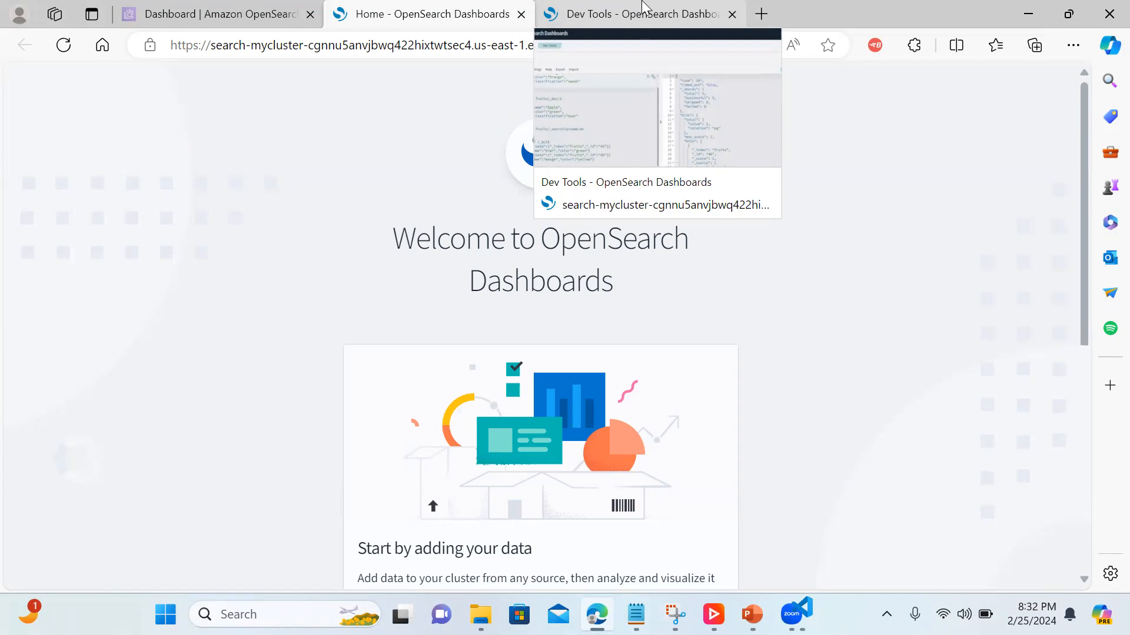
click(641, 14)
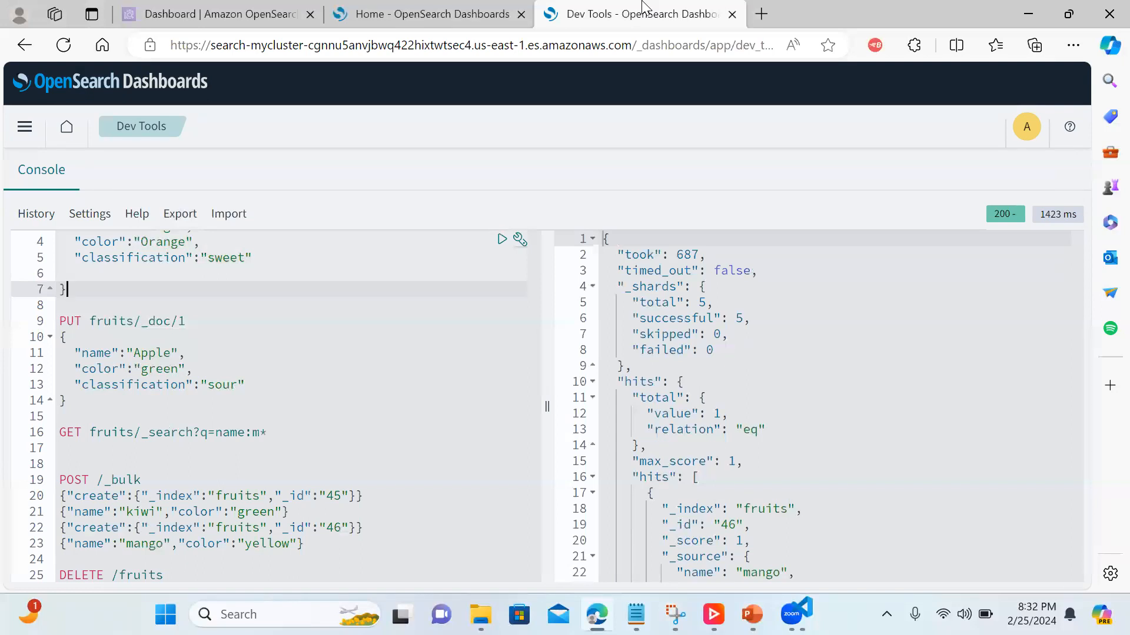
click(225, 512)
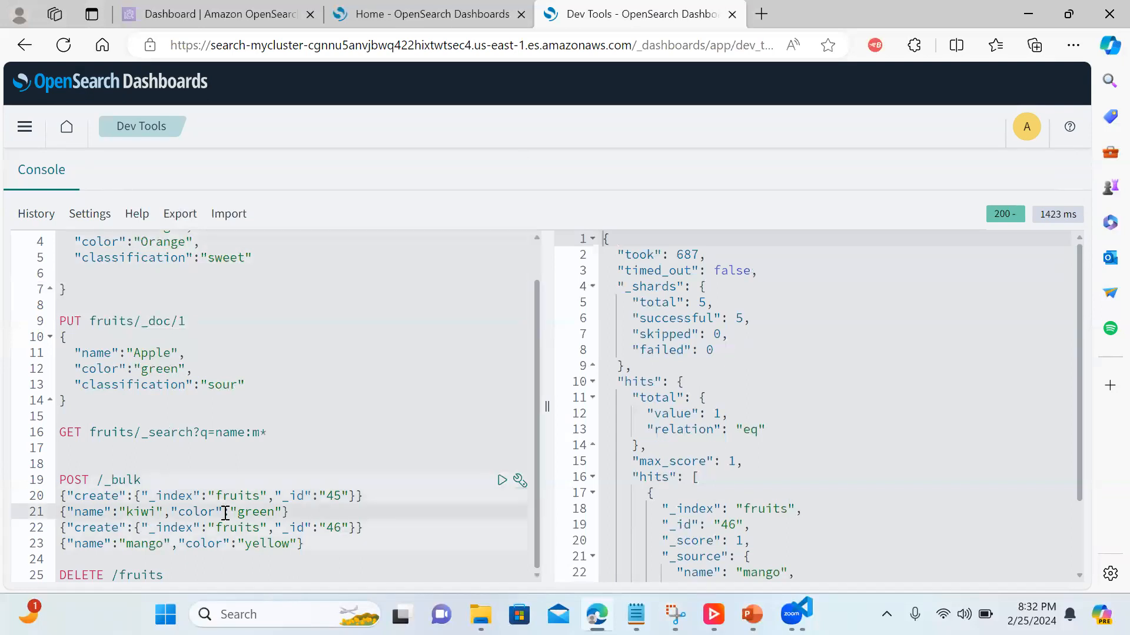